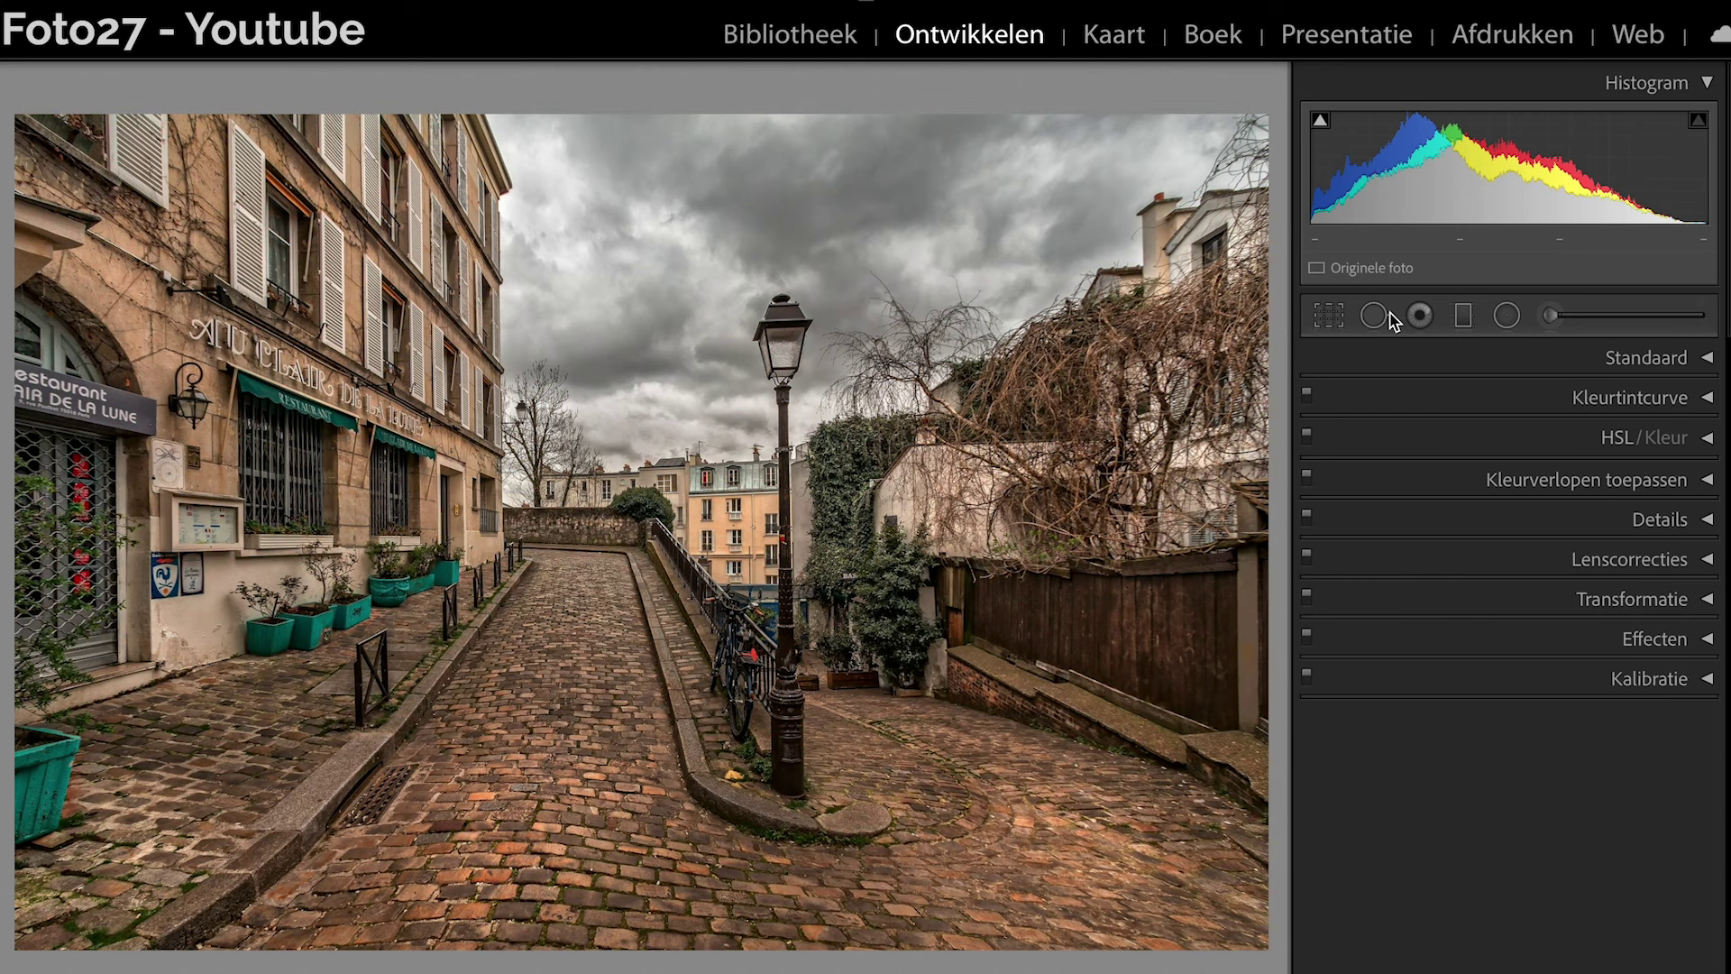
# Draw a radial filter over the central lamp's lantern and reshape it taller and narrower.
pyautogui.click(1507, 316)
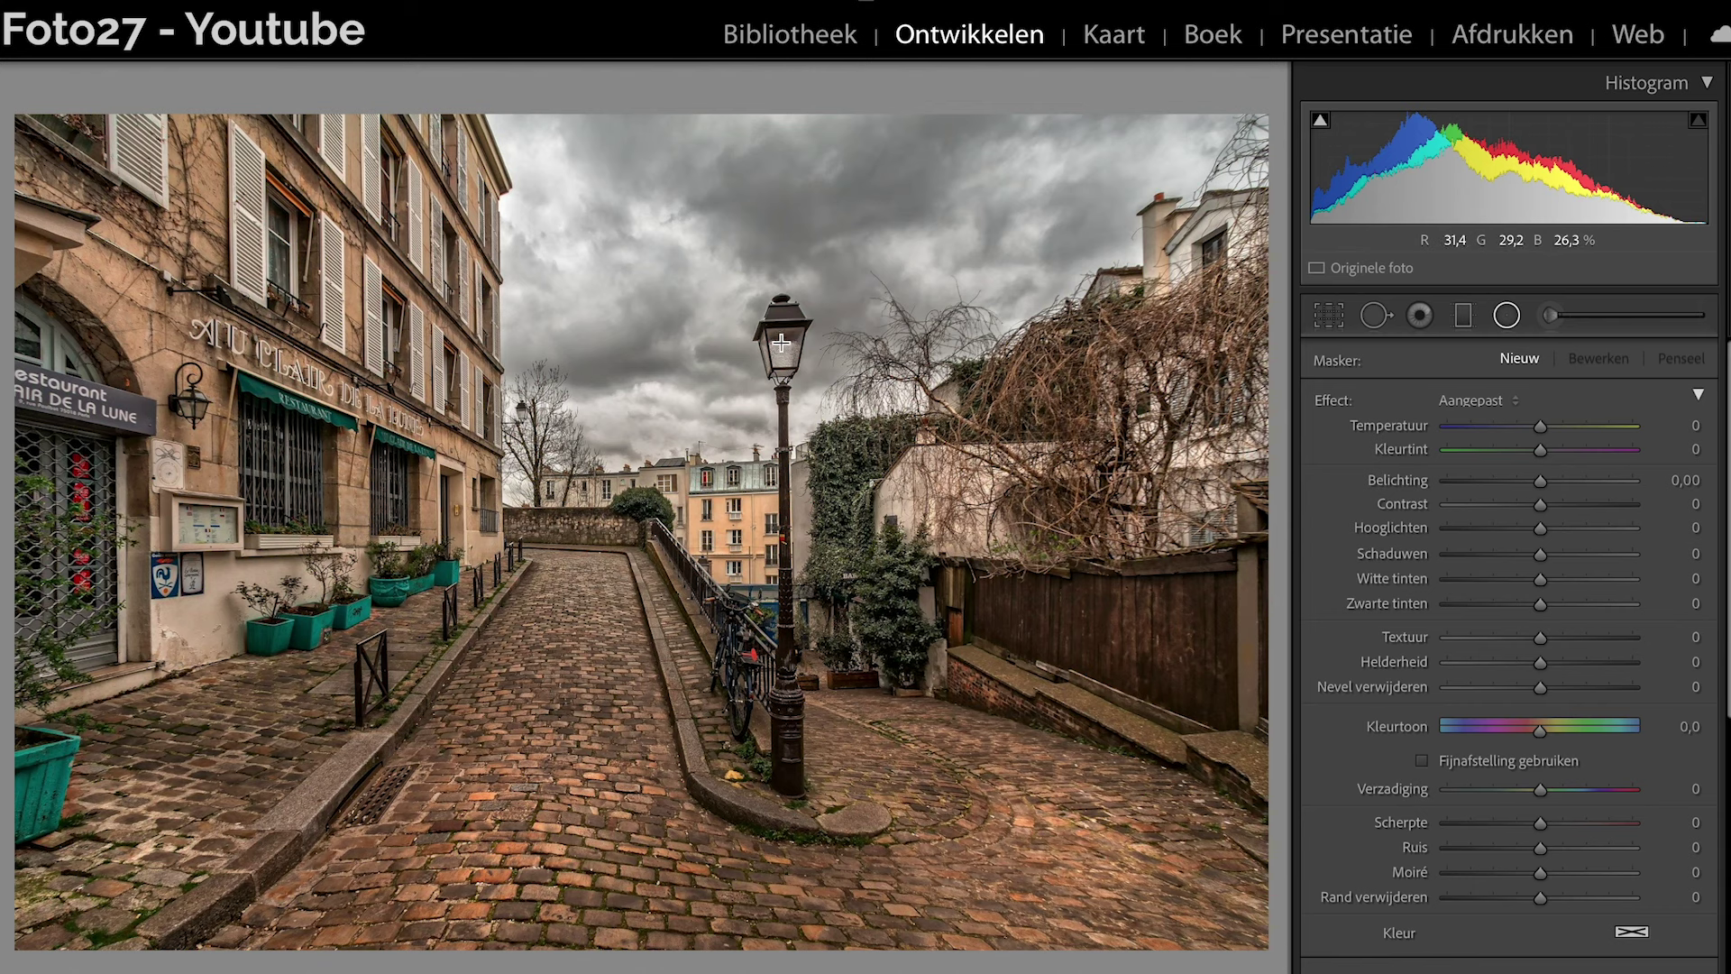
pyautogui.moveTo(785, 353); pyautogui.dragTo(798, 371)
pyautogui.moveTo(799, 369); pyautogui.dragTo(790, 375)
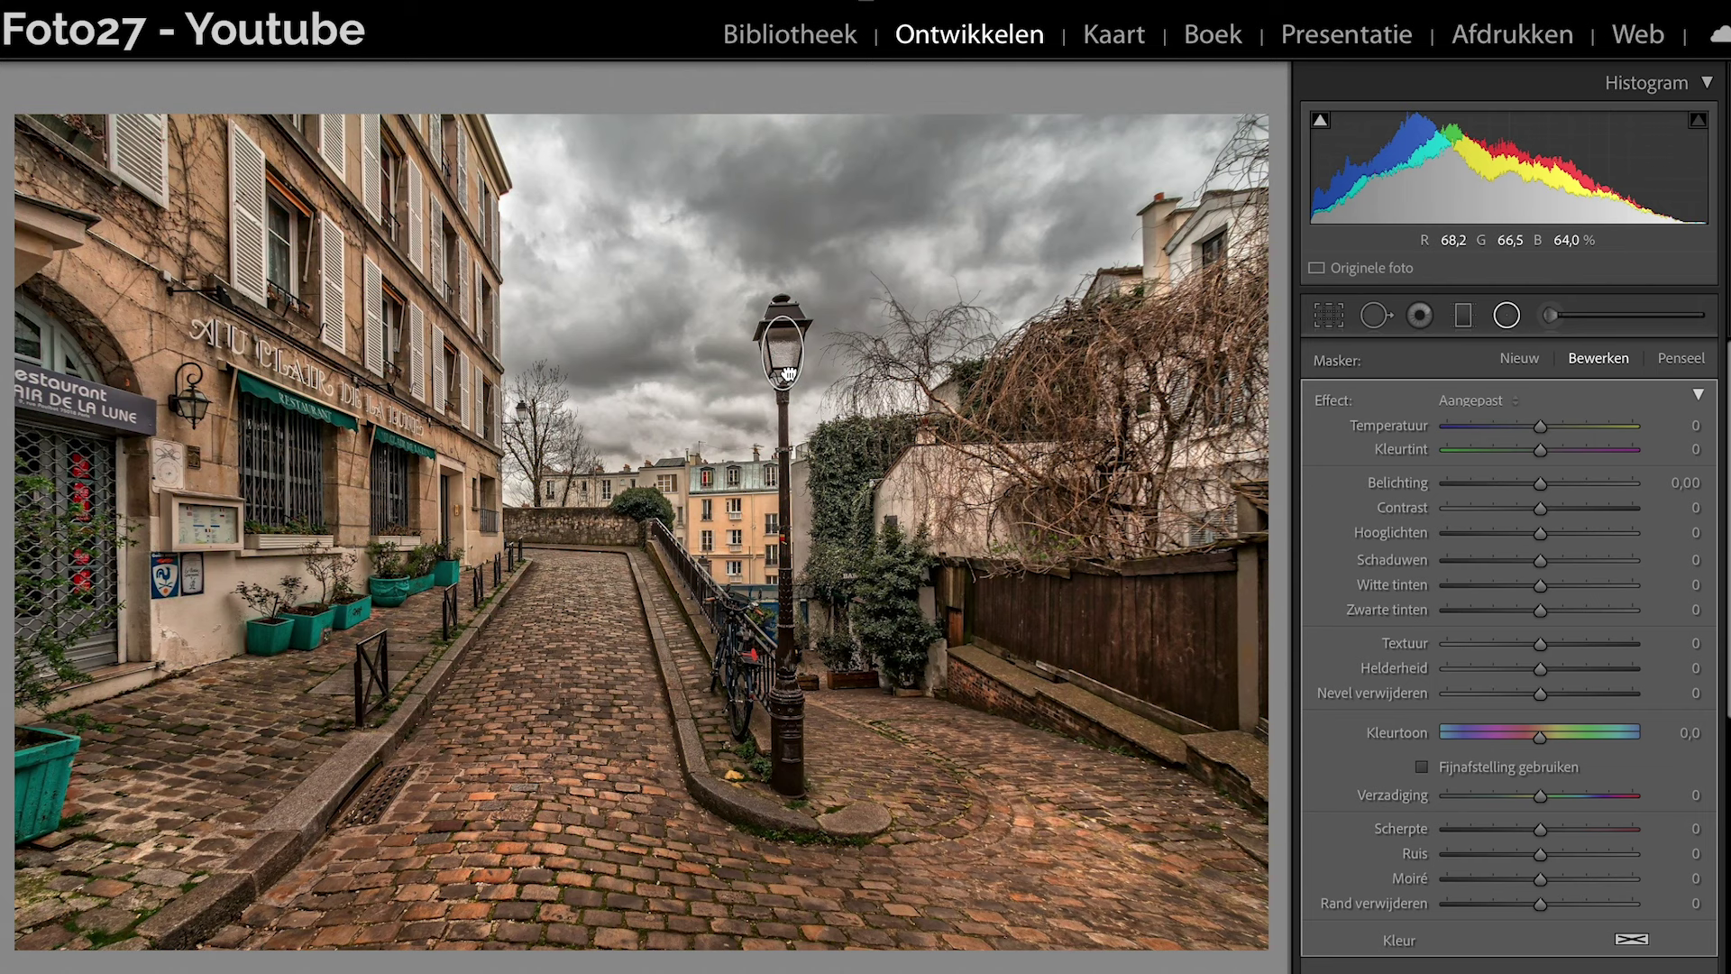
pyautogui.moveTo(788, 375); pyautogui.dragTo(788, 375)
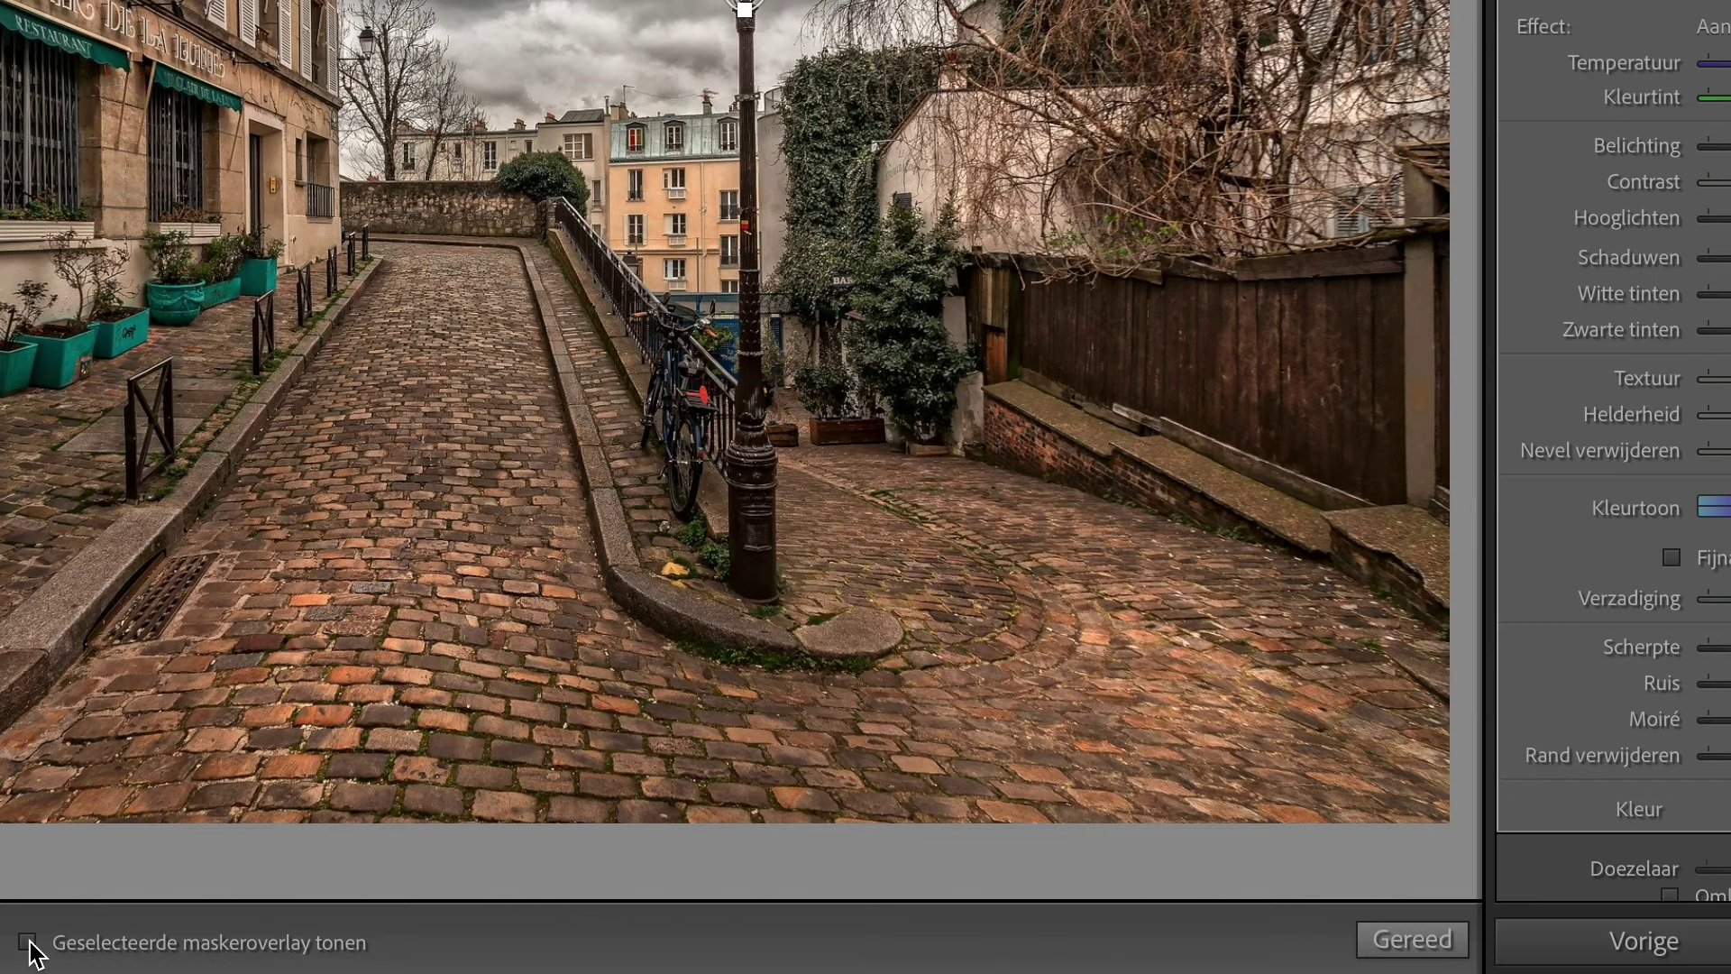
# Show the lamp filter's mask as a red overlay and scroll the panel down.
pyautogui.click(28, 942)
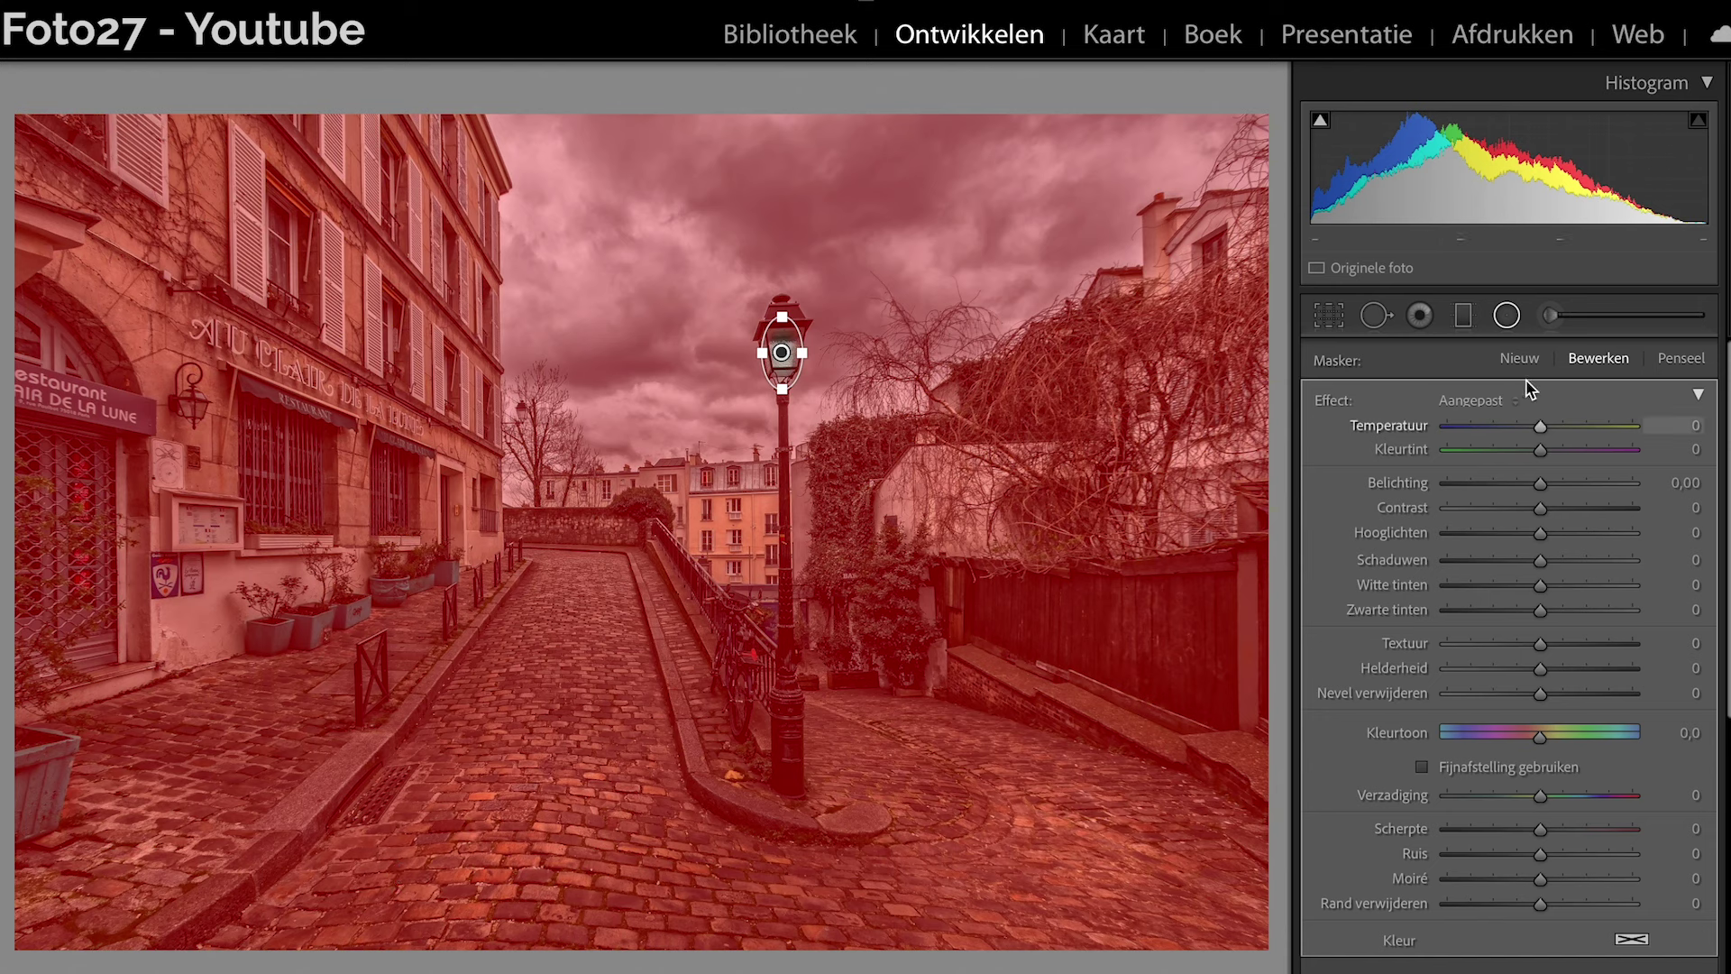
pyautogui.scroll(-5, 1574, 584)
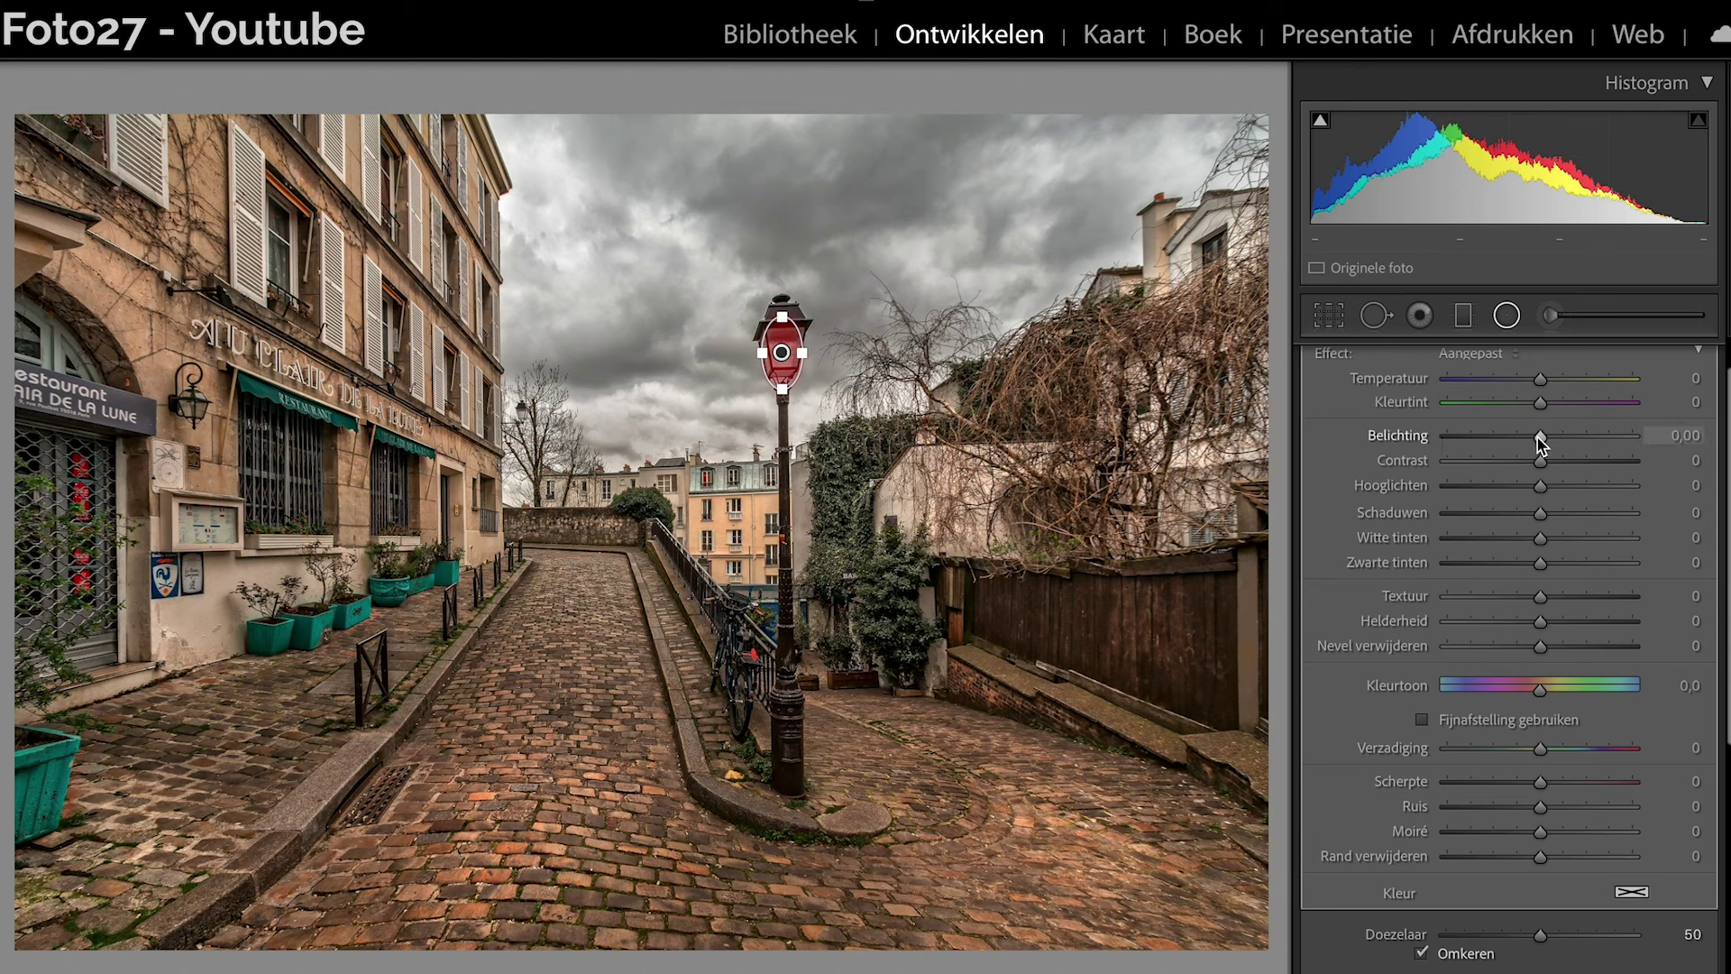
# Raise the lamp filter's Belichting (exposure) slider to +3,00.
pyautogui.moveTo(1546, 436); pyautogui.dragTo(1590, 441)
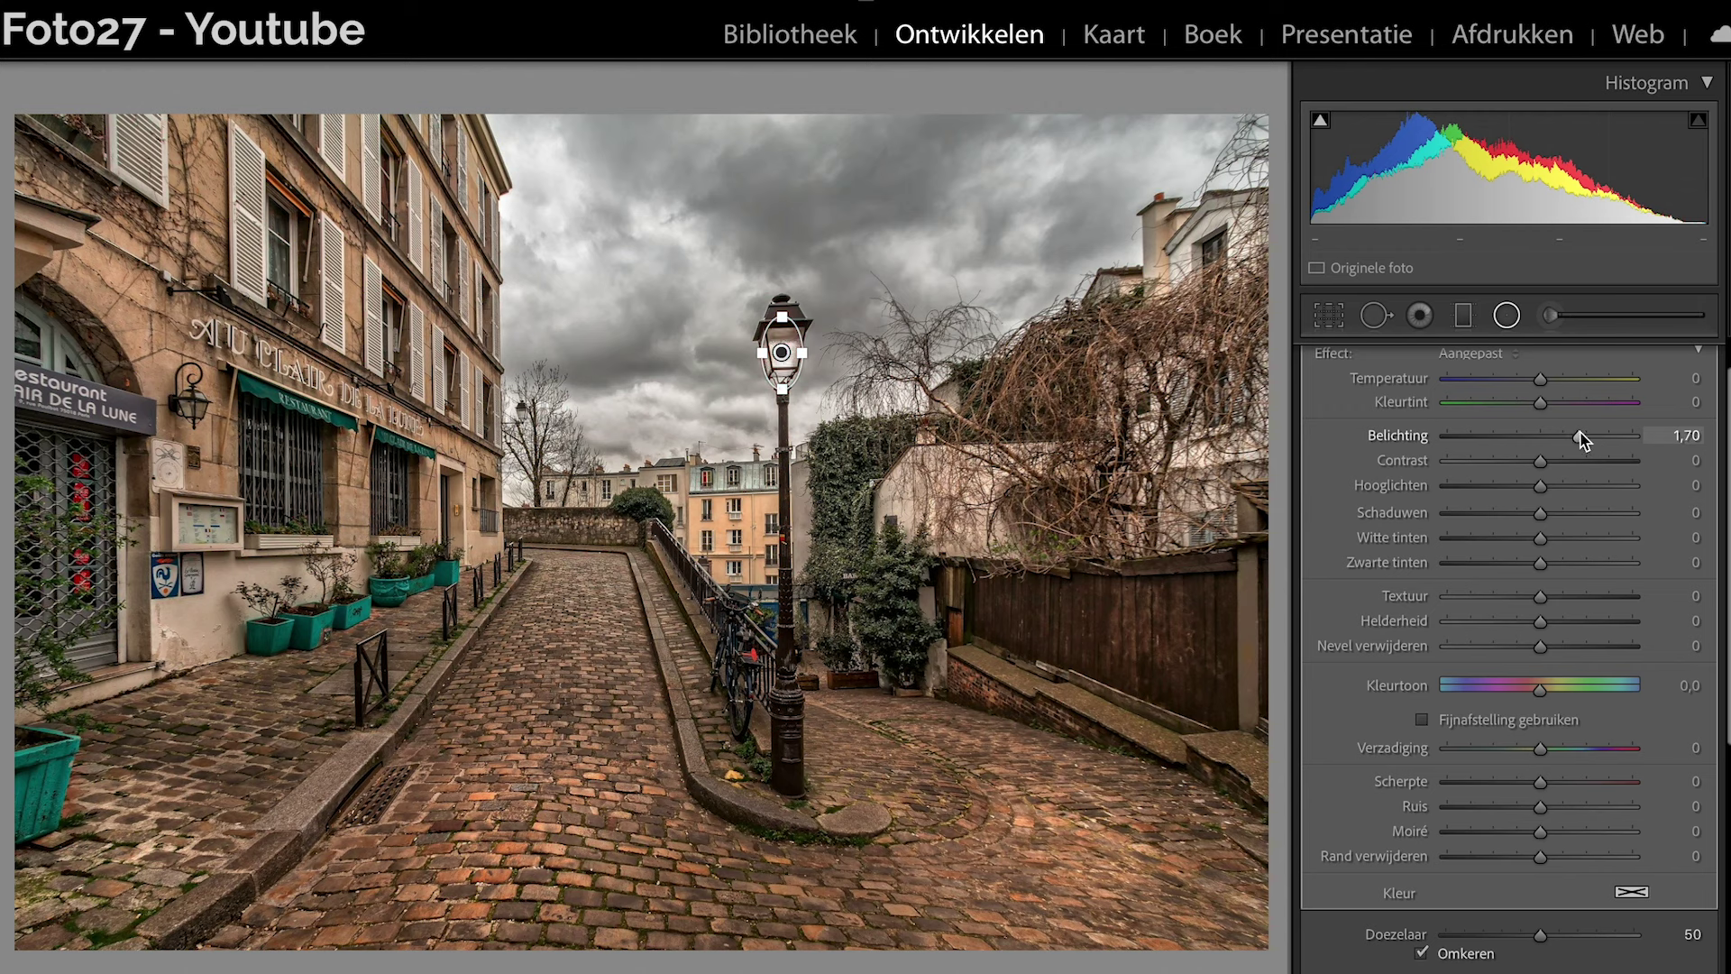
pyautogui.moveTo(1584, 441); pyautogui.dragTo(1609, 442)
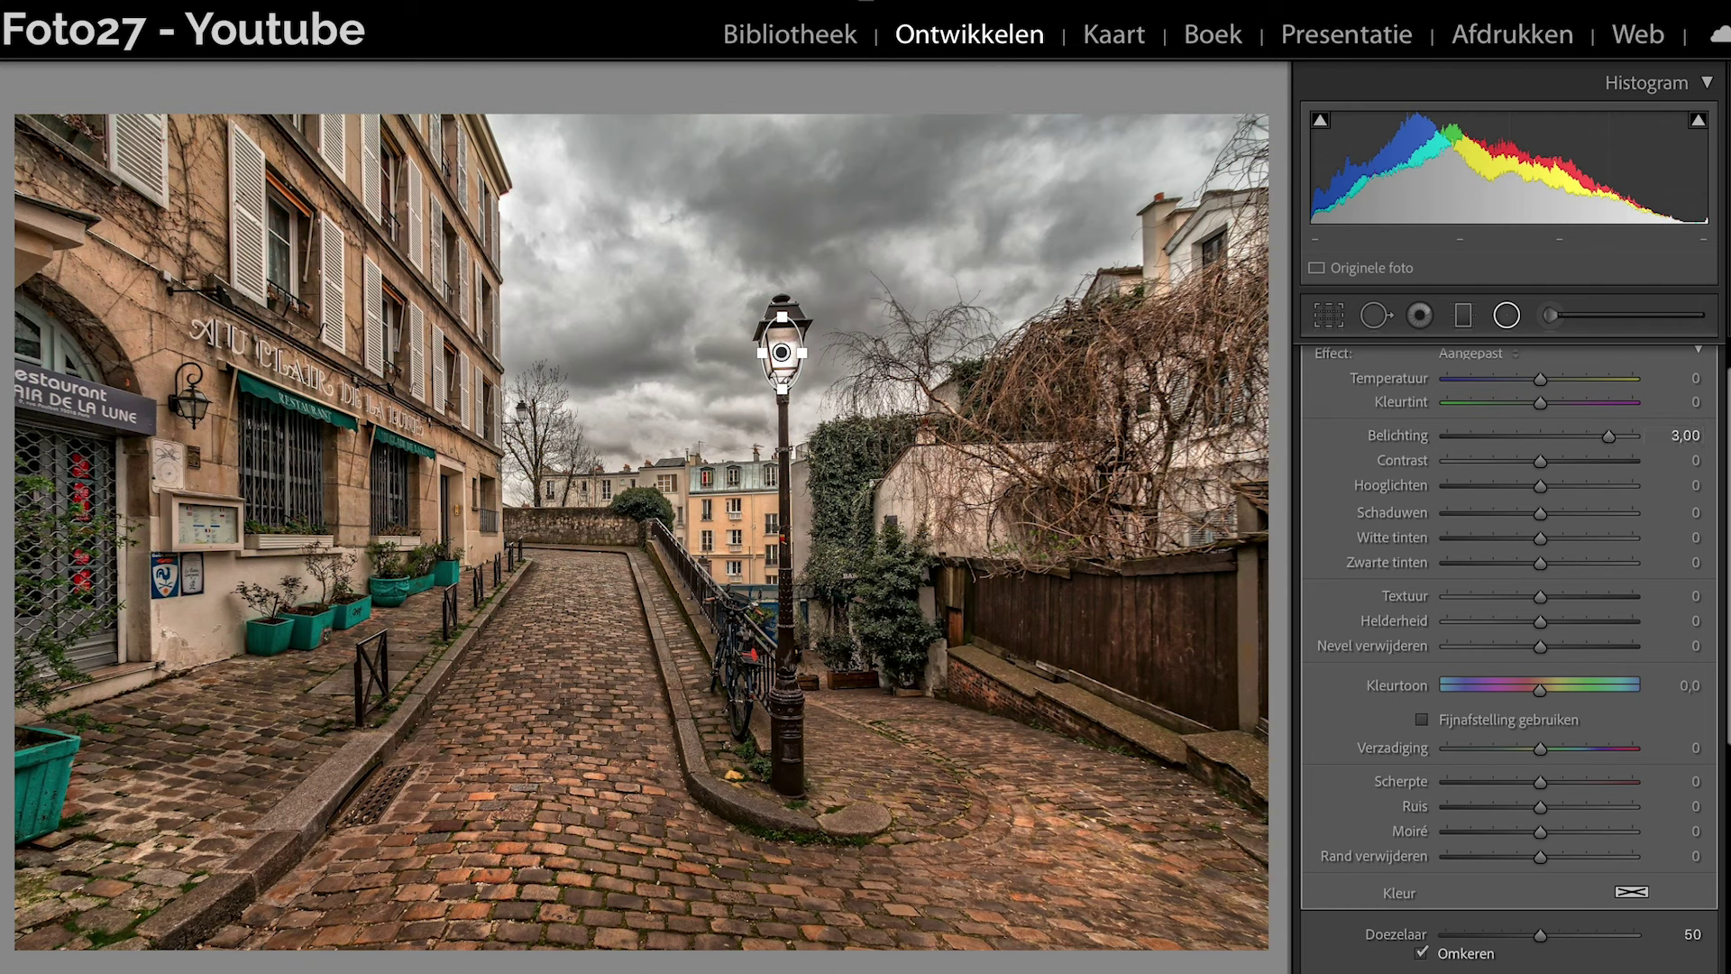
pyautogui.click(1509, 318)
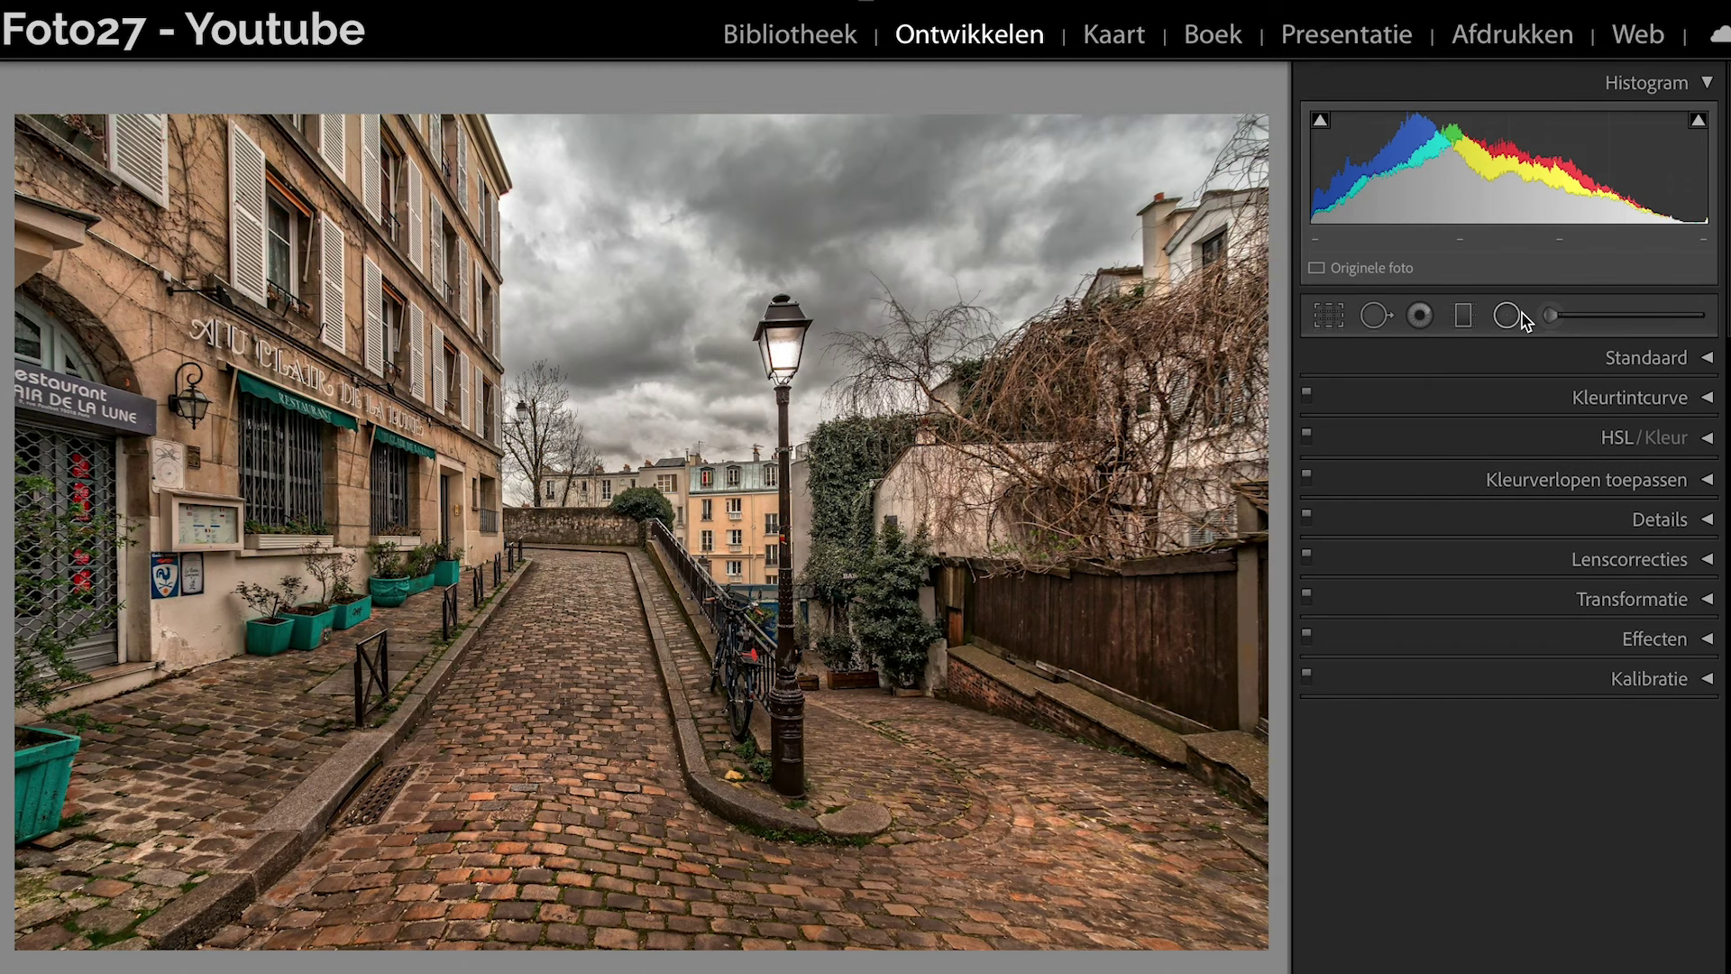
pyautogui.click(1520, 319)
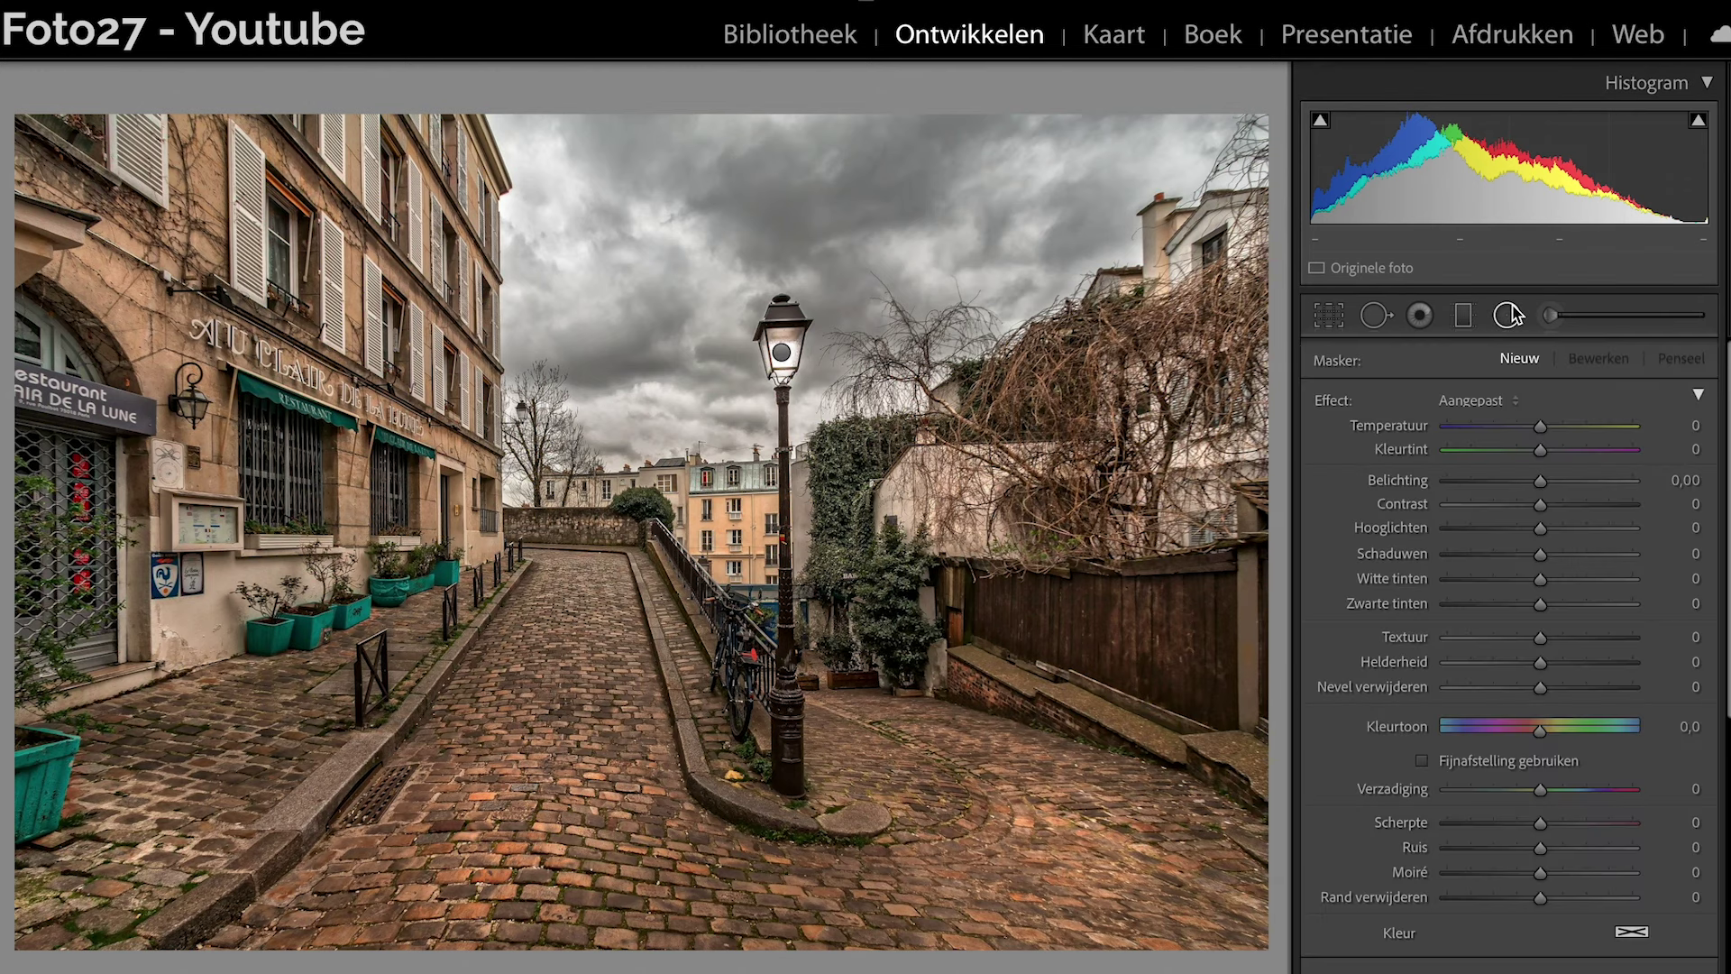
pyautogui.scroll(-5, 1725, 397)
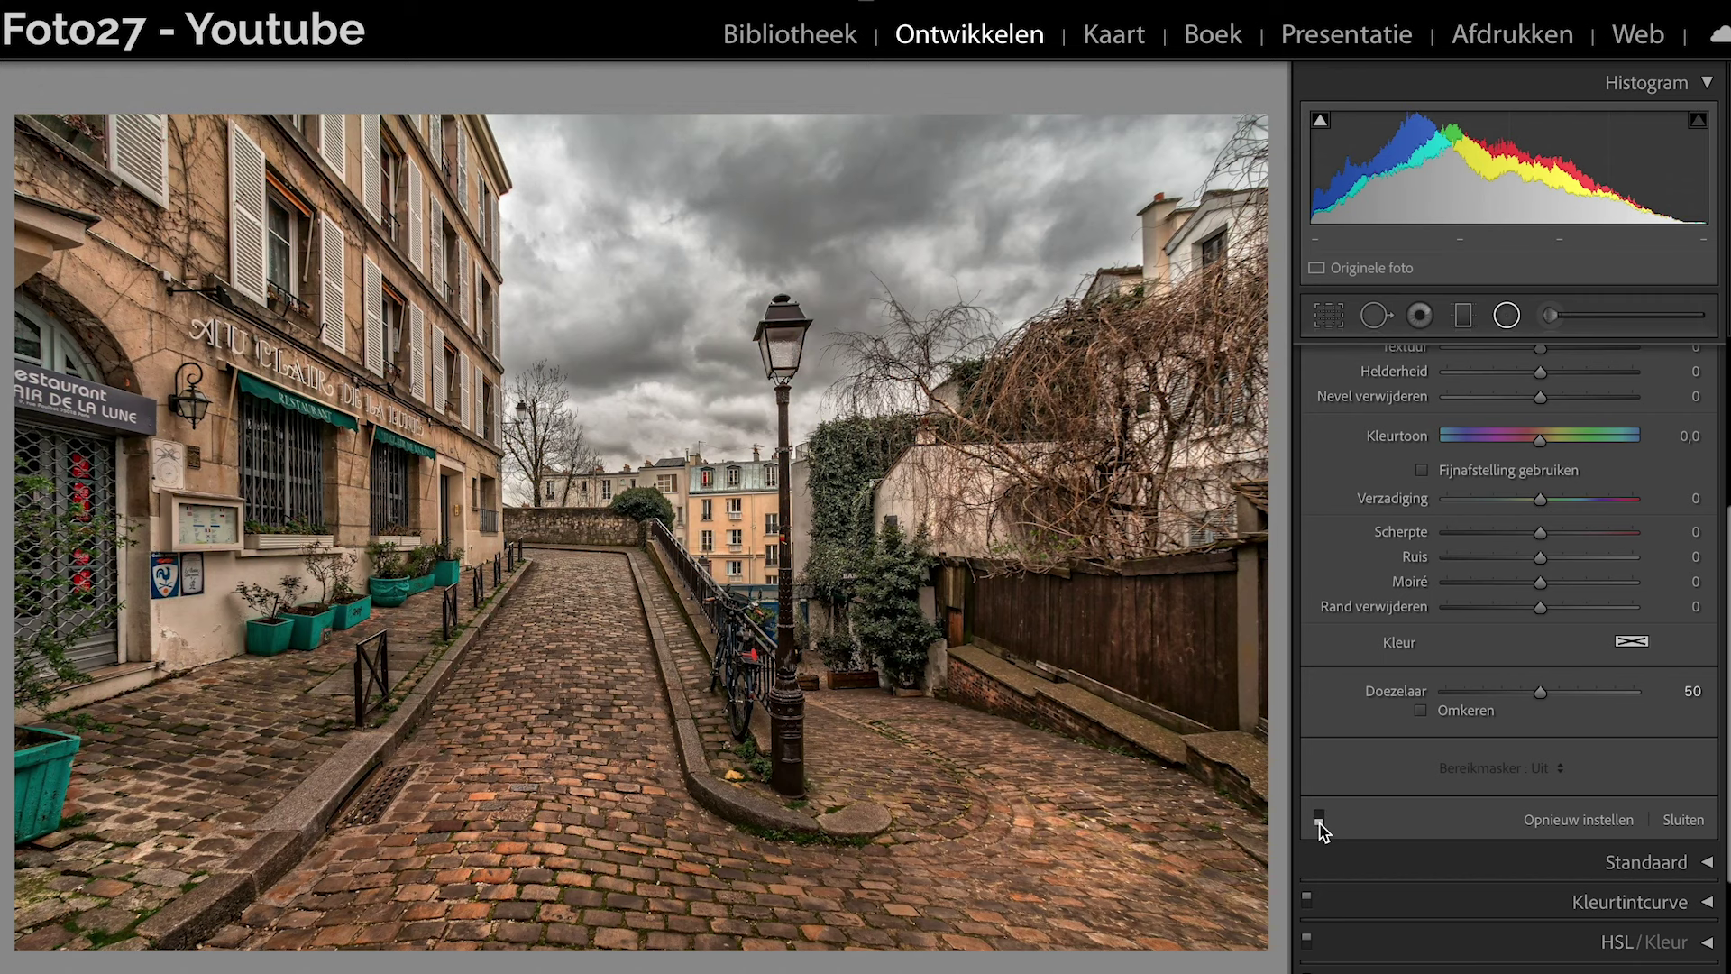
pyautogui.click(1319, 820)
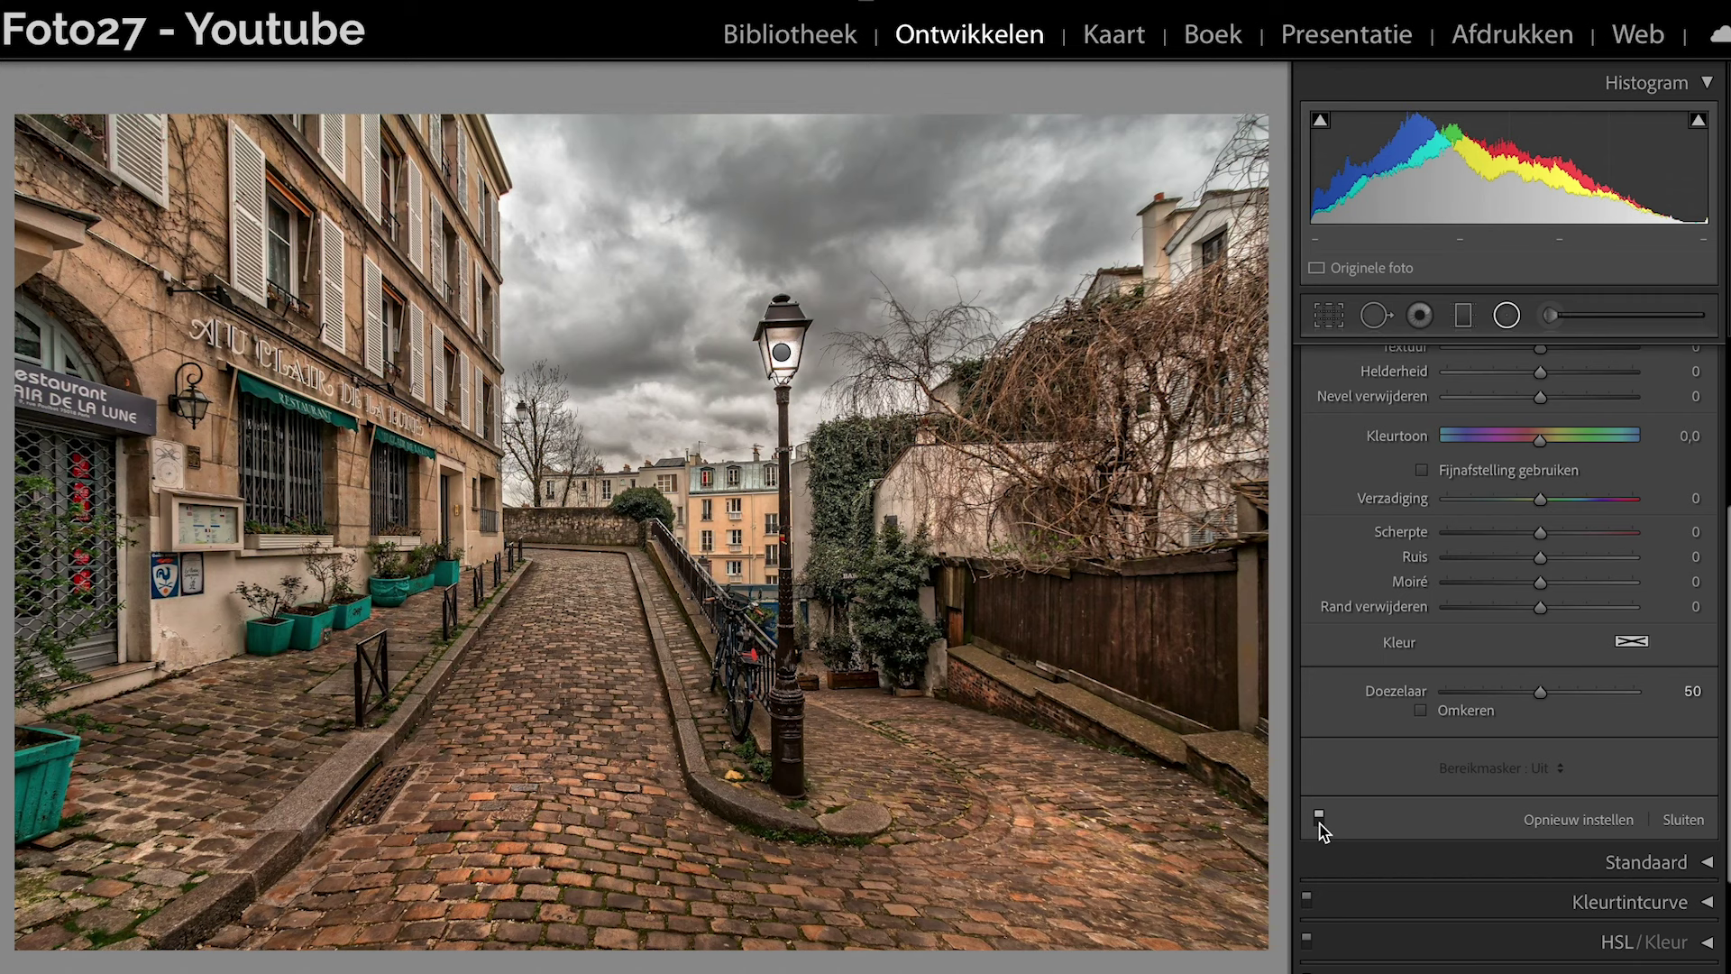
pyautogui.click(1319, 816)
pyautogui.click(1319, 816)
pyautogui.click(1319, 816)
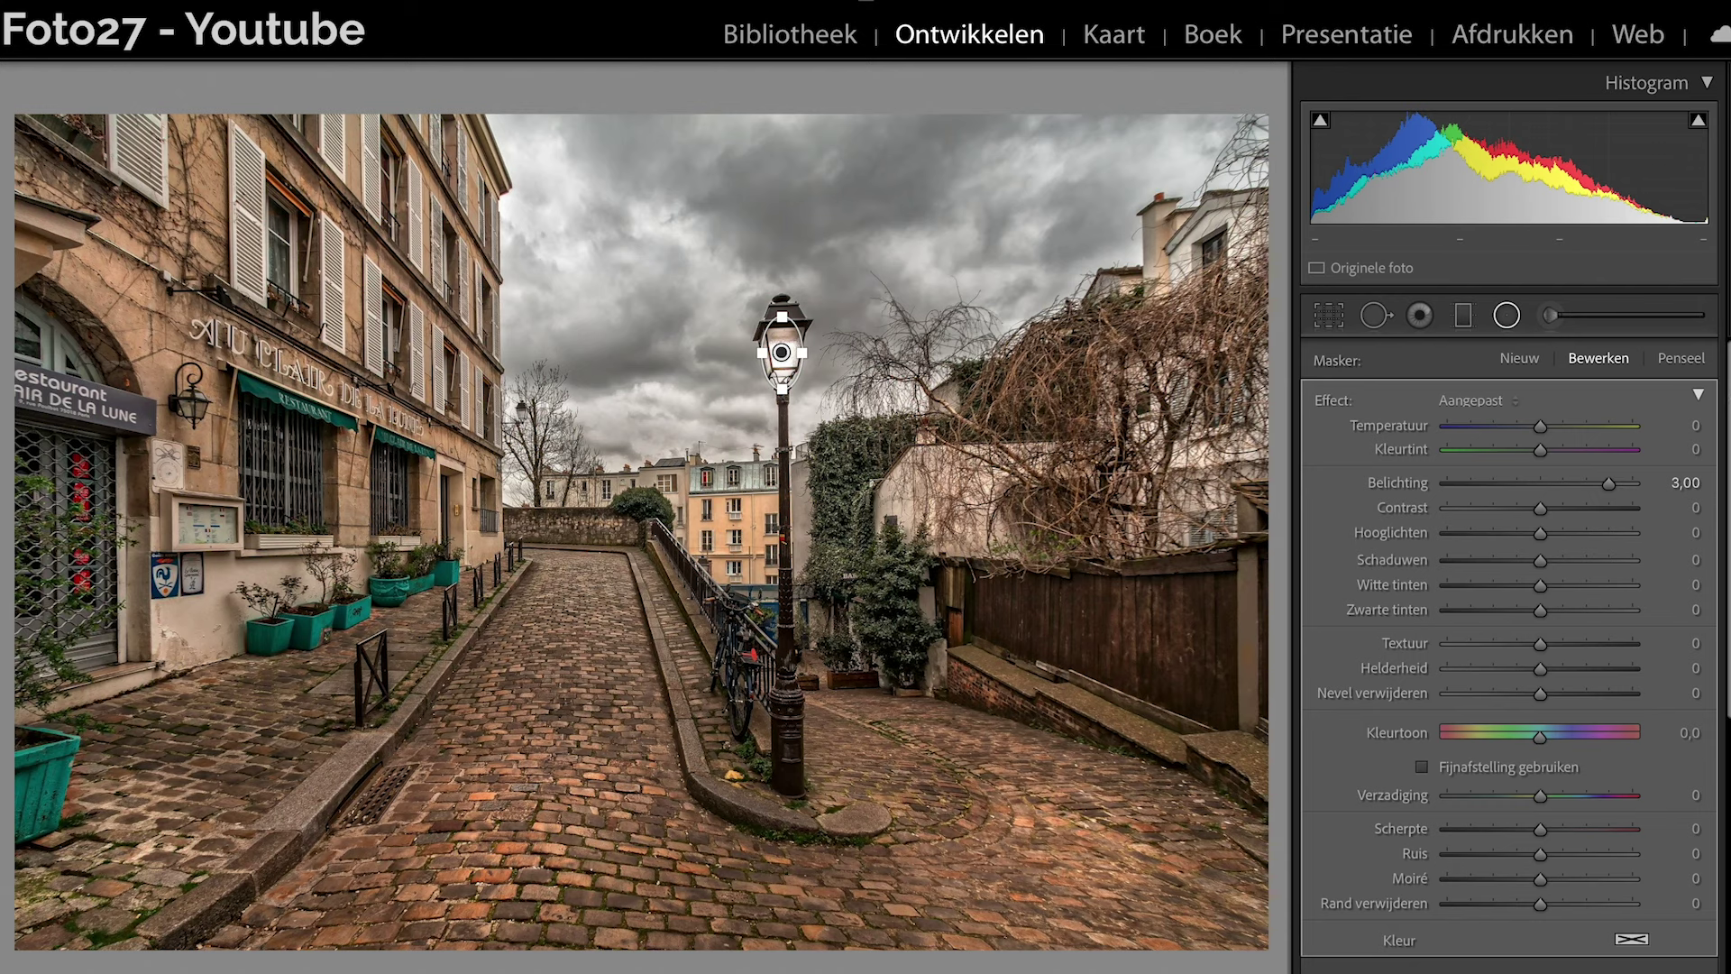
# Open the filter's Kleur colour picker and sample several hues for the lamp tint.
pyautogui.scroll(-1, 1509, 631)
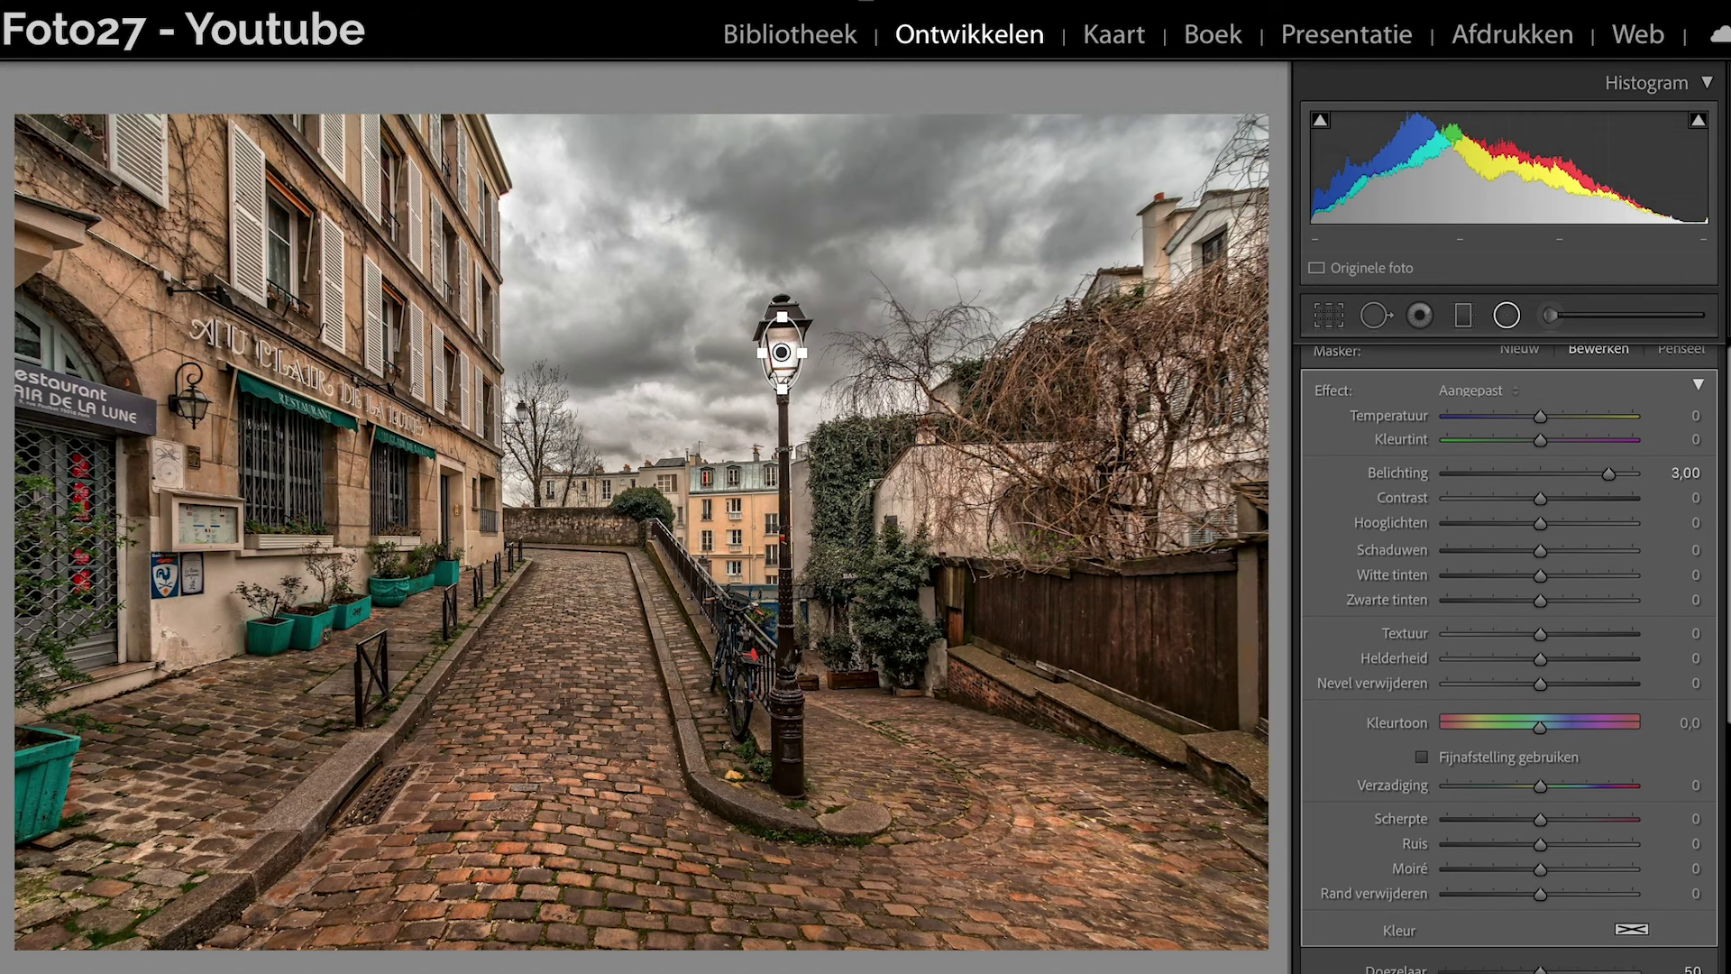
pyautogui.scroll(-3, 1509, 658)
pyautogui.scroll(-3, 1509, 659)
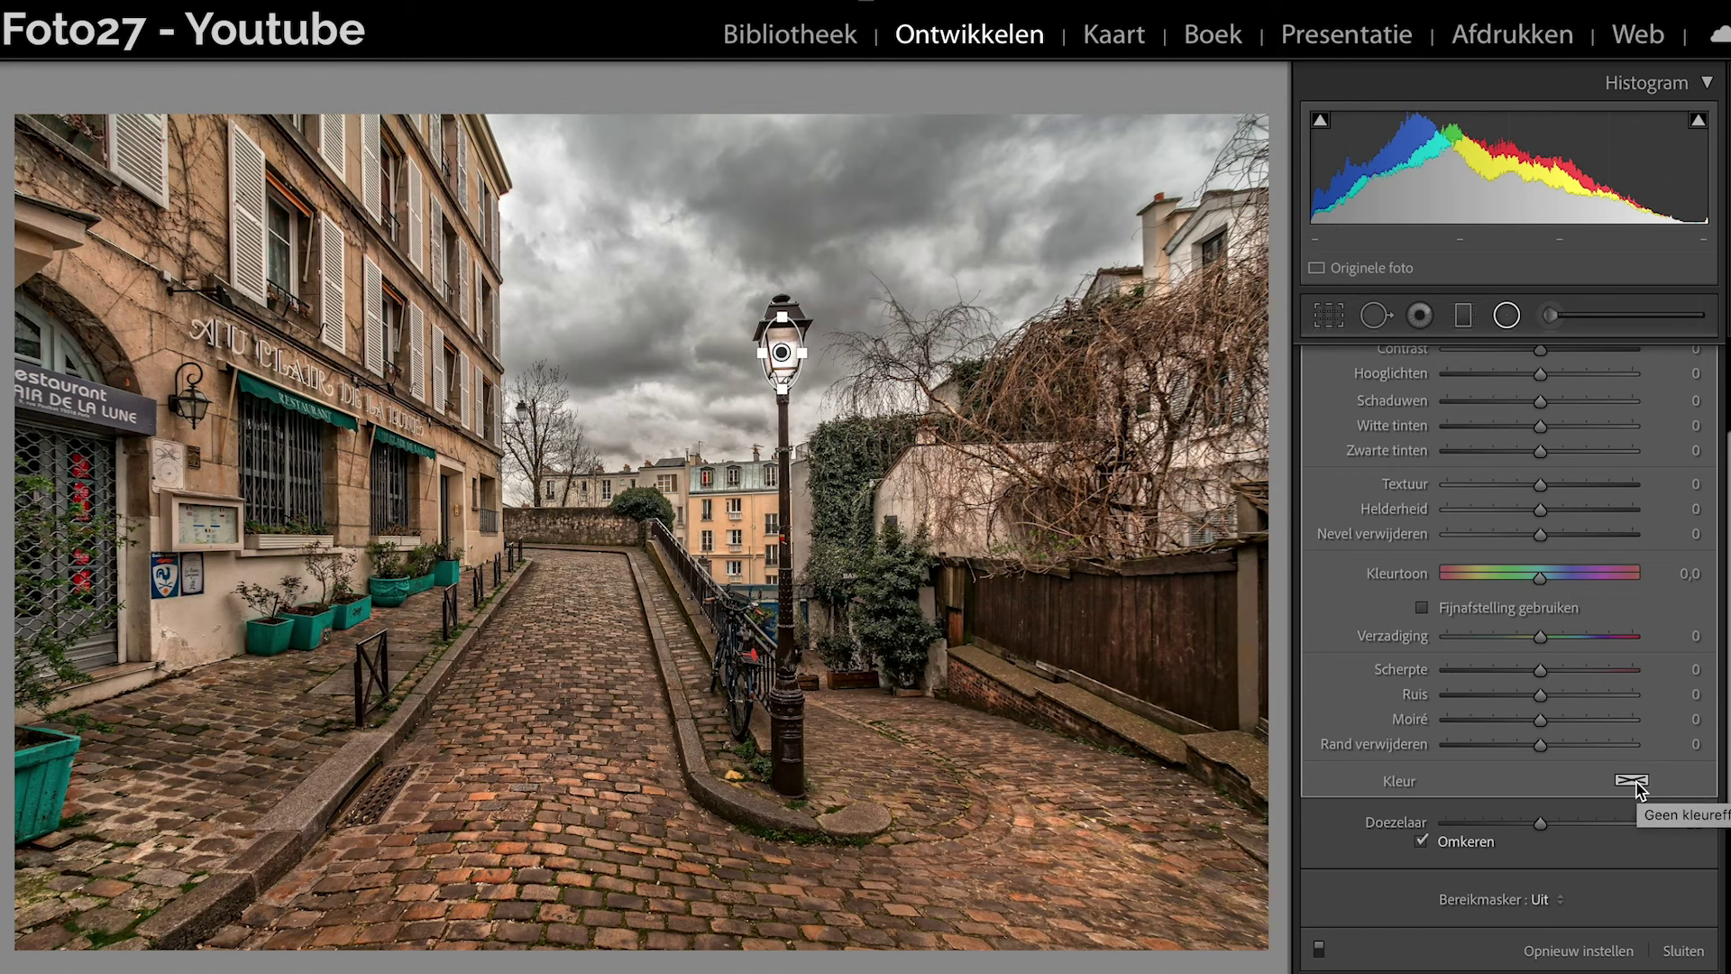
pyautogui.click(1633, 781)
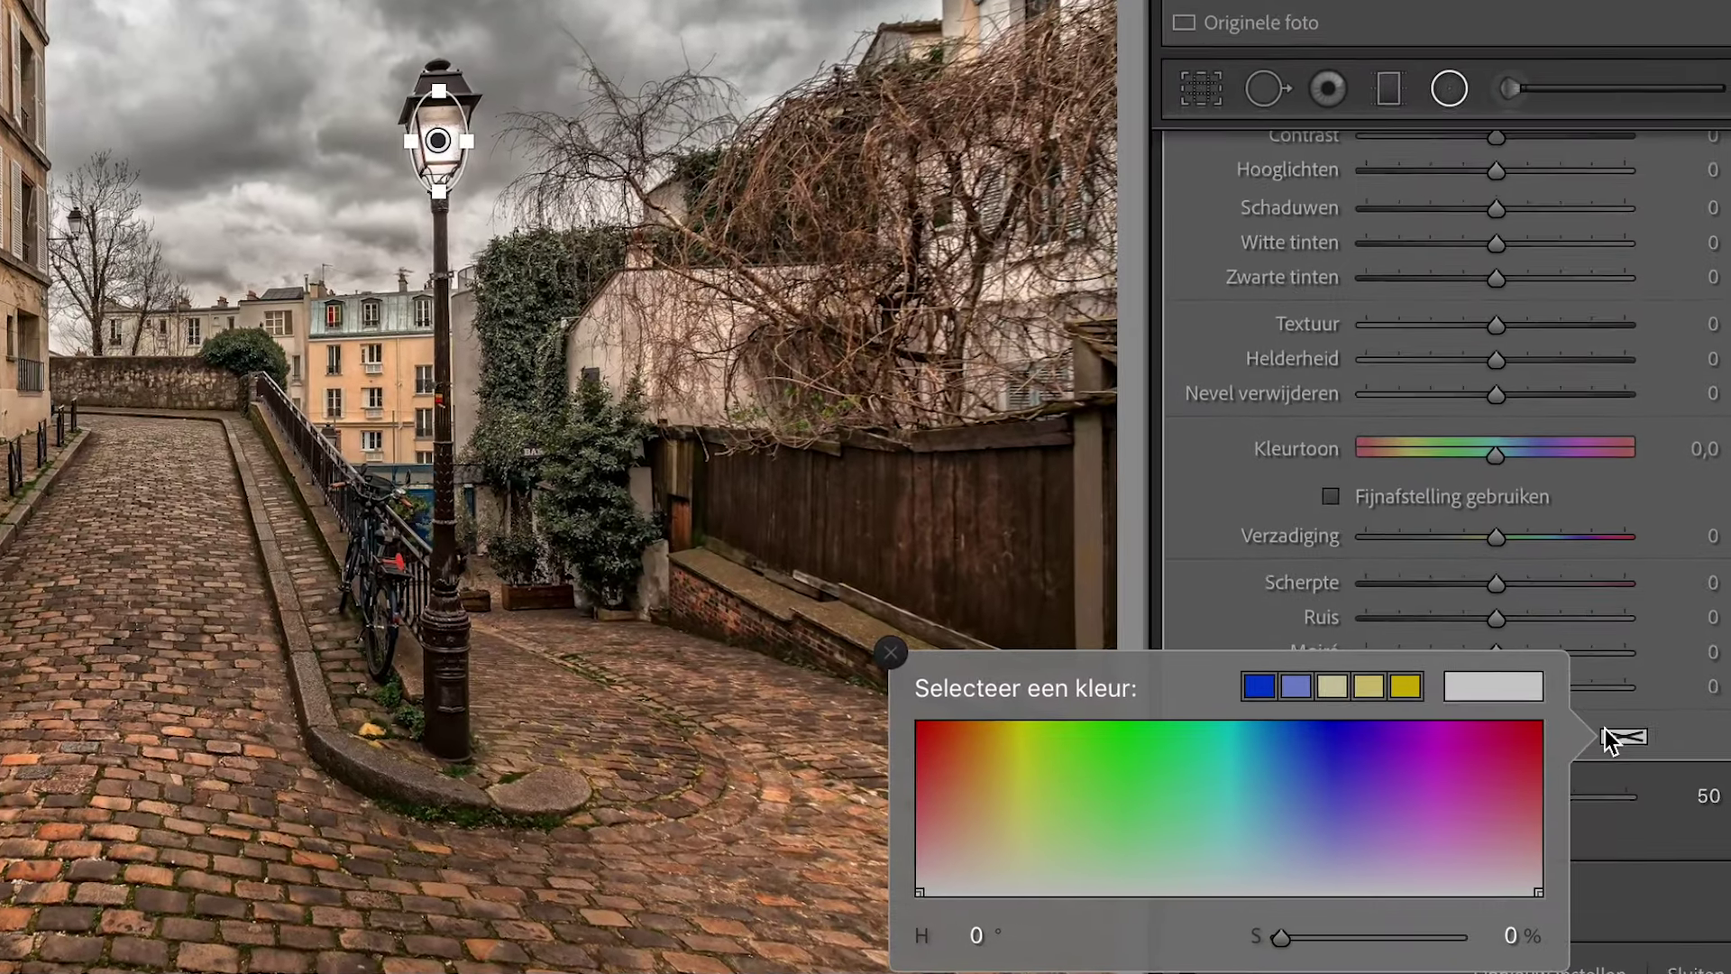
pyautogui.moveTo(1605, 729); pyautogui.dragTo(1312, 803)
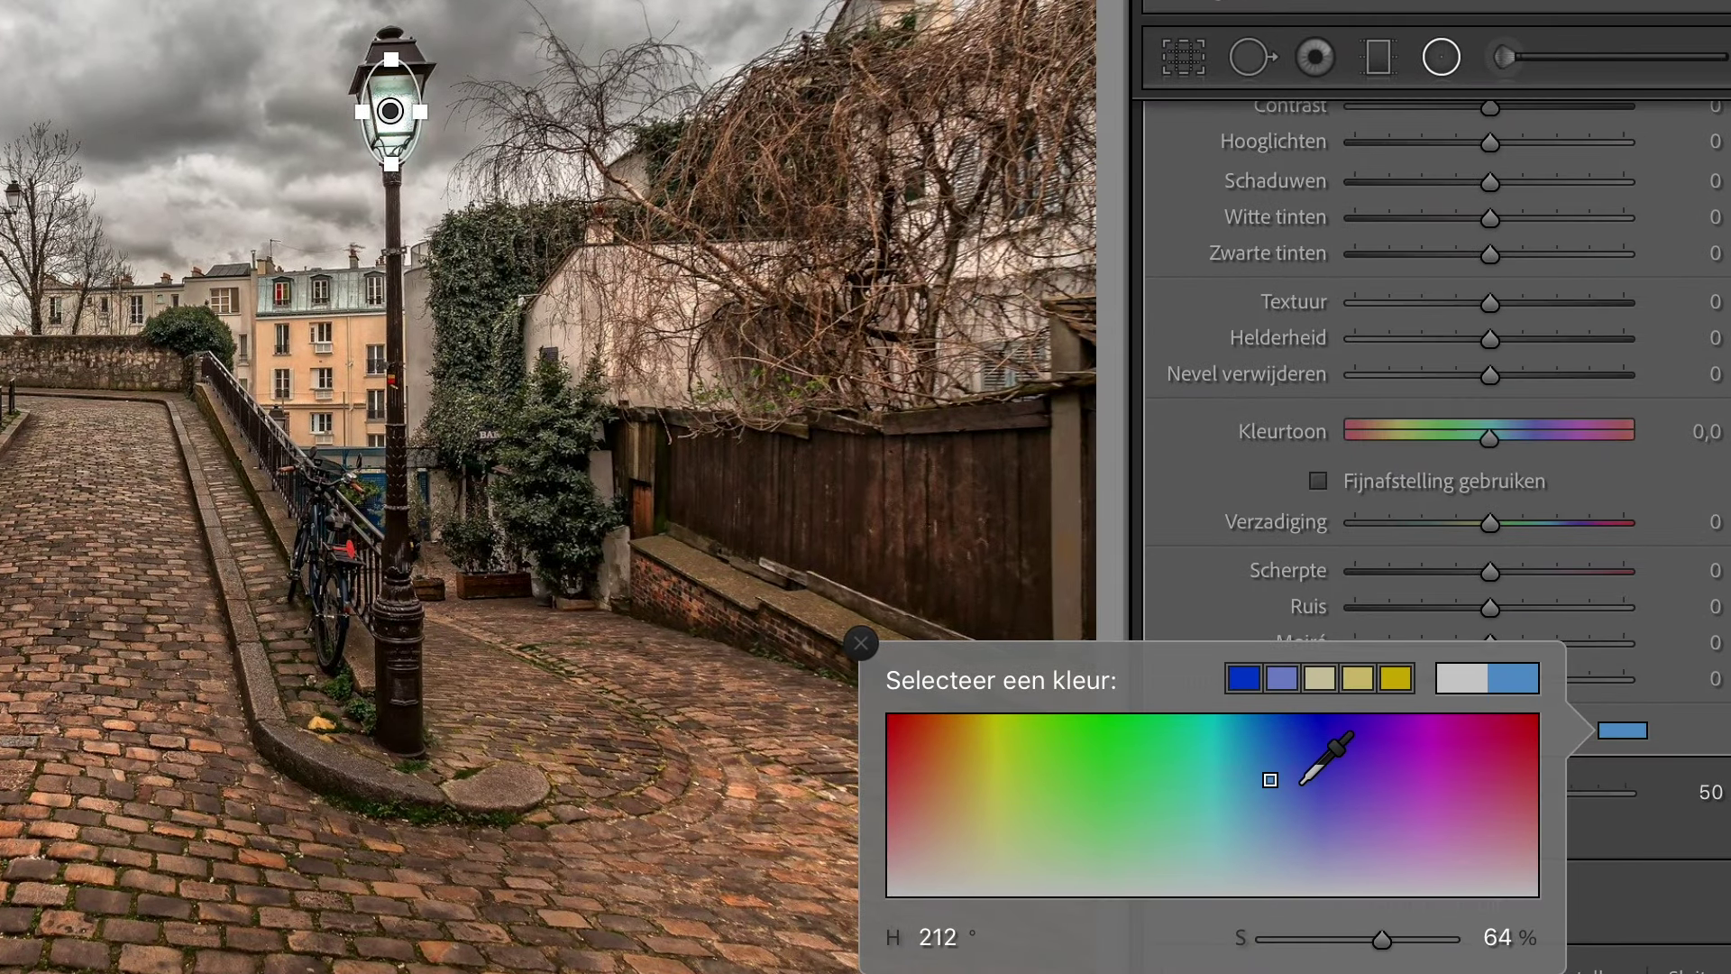
pyautogui.click(1082, 762)
pyautogui.click(1346, 777)
pyautogui.click(1480, 774)
# Settle the lamp tint on orange hue 22 with saturation around 60.
pyautogui.moveTo(1479, 774)
pyautogui.mouseDown()
pyautogui.moveTo(1518, 734)
pyautogui.moveTo(1338, 753)
pyautogui.moveTo(1341, 714)
pyautogui.mouseUp()
pyautogui.moveTo(1132, 726)
pyautogui.mouseDown()
pyautogui.moveTo(929, 732)
pyautogui.moveTo(890, 766)
pyautogui.moveTo(935, 755)
pyautogui.moveTo(997, 784)
pyautogui.moveTo(1008, 834)
pyautogui.moveTo(1031, 796)
pyautogui.moveTo(1094, 796)
pyautogui.moveTo(1093, 818)
pyautogui.moveTo(1160, 829)
pyautogui.mouseUp()
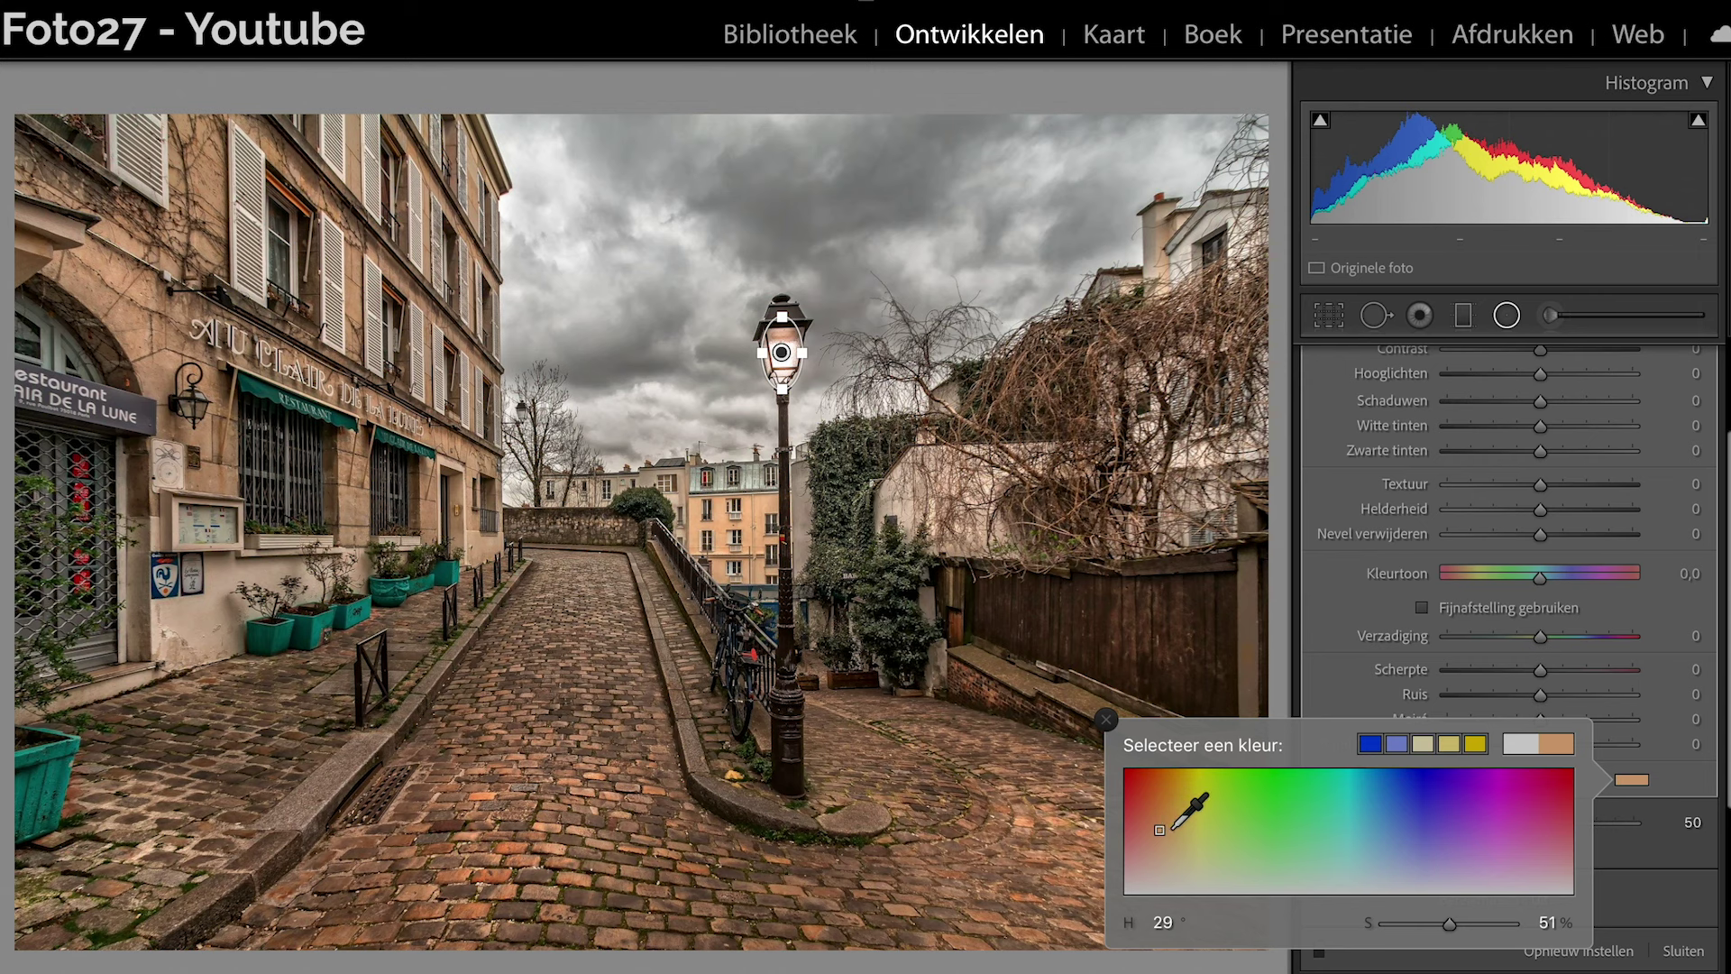
pyautogui.moveTo(1159, 829); pyautogui.dragTo(1156, 848)
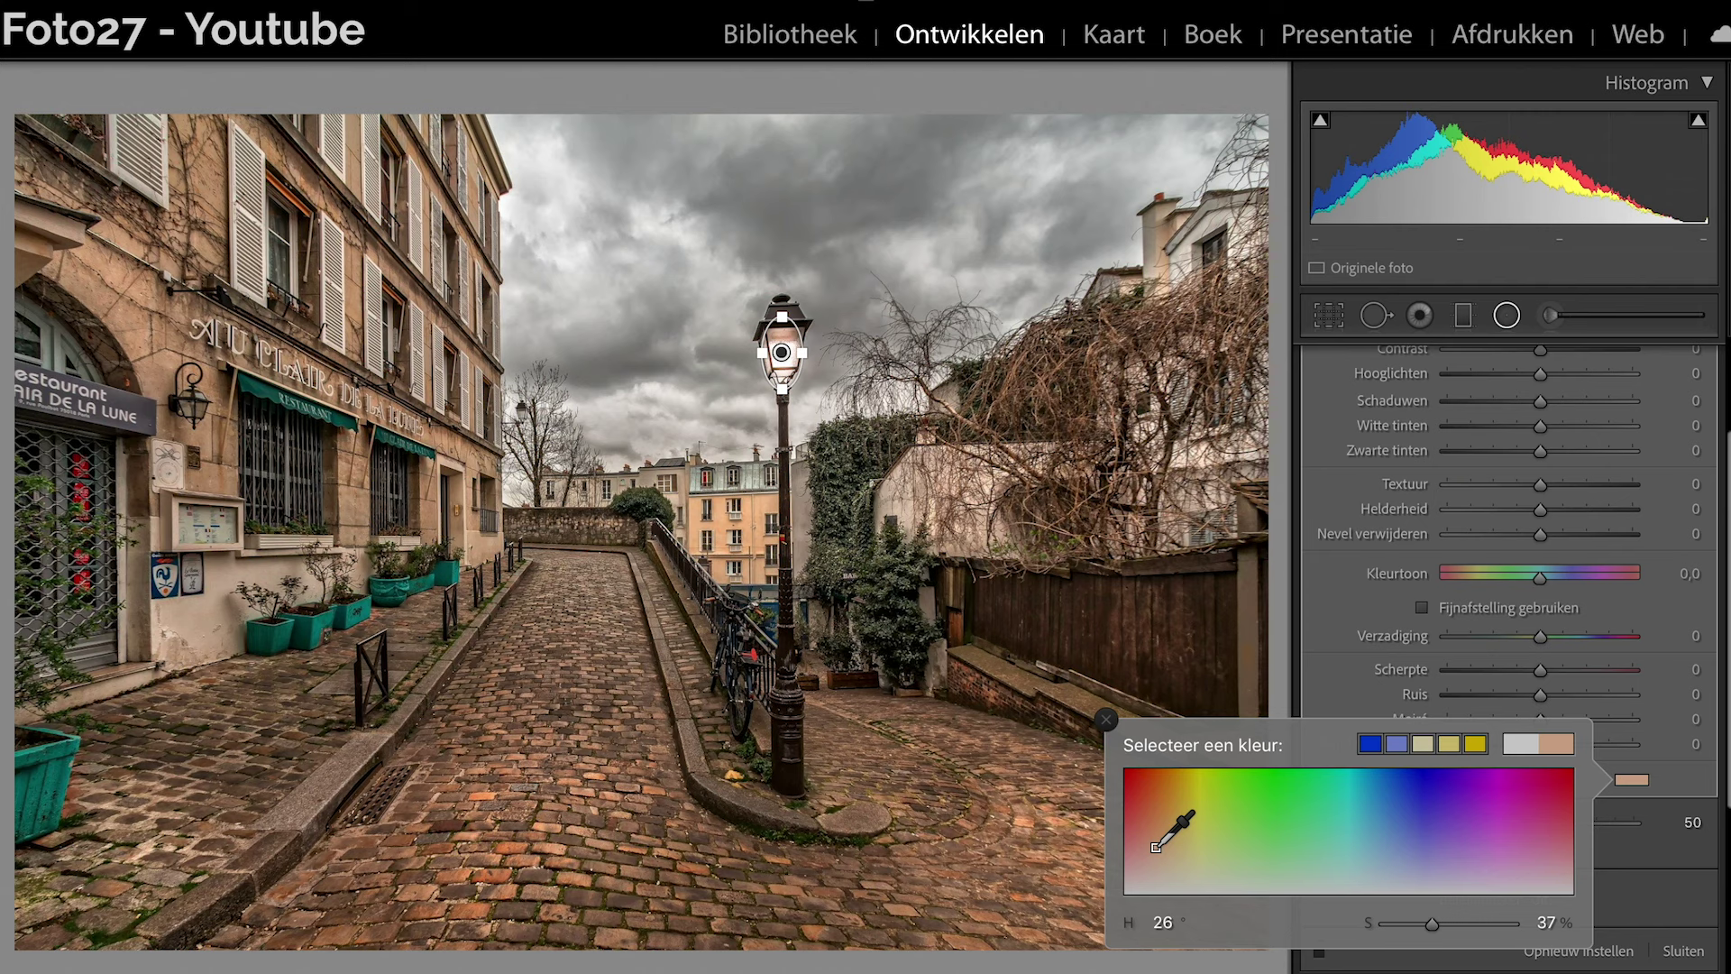
pyautogui.moveTo(1156, 847)
pyautogui.mouseDown()
pyautogui.moveTo(577, 879)
pyautogui.moveTo(479, 906)
pyautogui.moveTo(498, 870)
pyautogui.moveTo(176, 717)
pyautogui.moveTo(214, 555)
pyautogui.moveTo(194, 427)
pyautogui.moveTo(293, 672)
pyautogui.moveTo(471, 862)
pyautogui.moveTo(502, 878)
pyautogui.moveTo(526, 853)
pyautogui.moveTo(507, 847)
pyautogui.mouseUp()
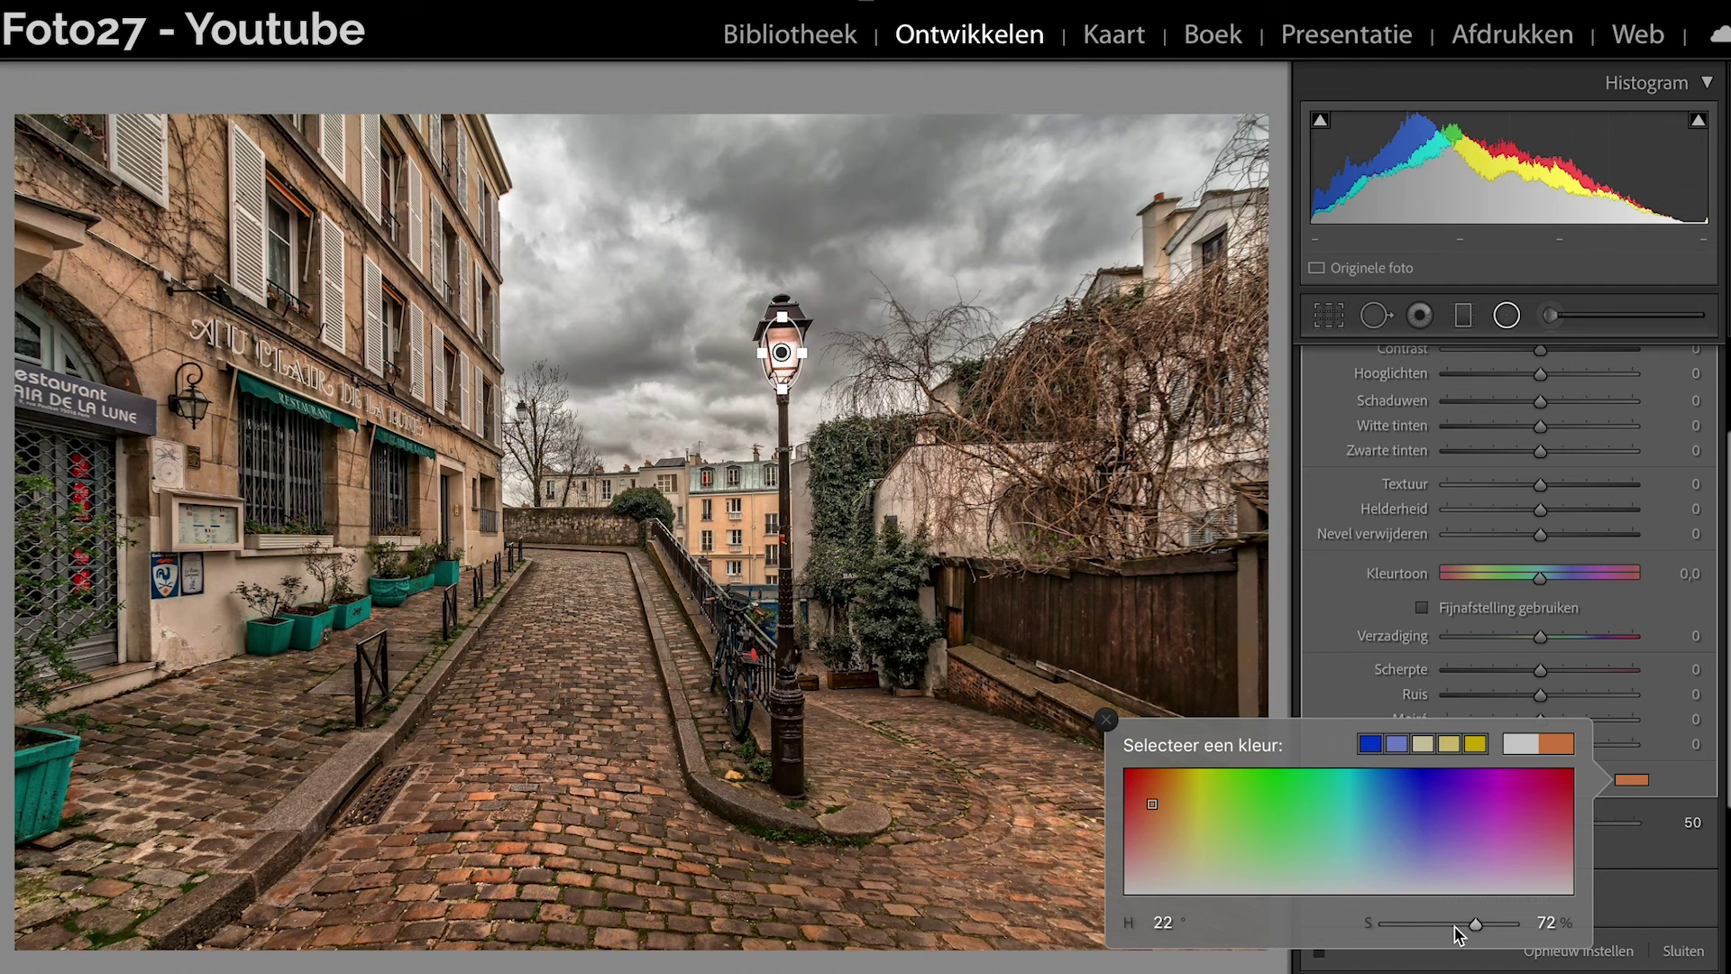
pyautogui.moveTo(1476, 926); pyautogui.dragTo(1465, 926)
# Accept the orange tint and toggle the filter off and on to compare the lamp.
pyautogui.click(1725, 502)
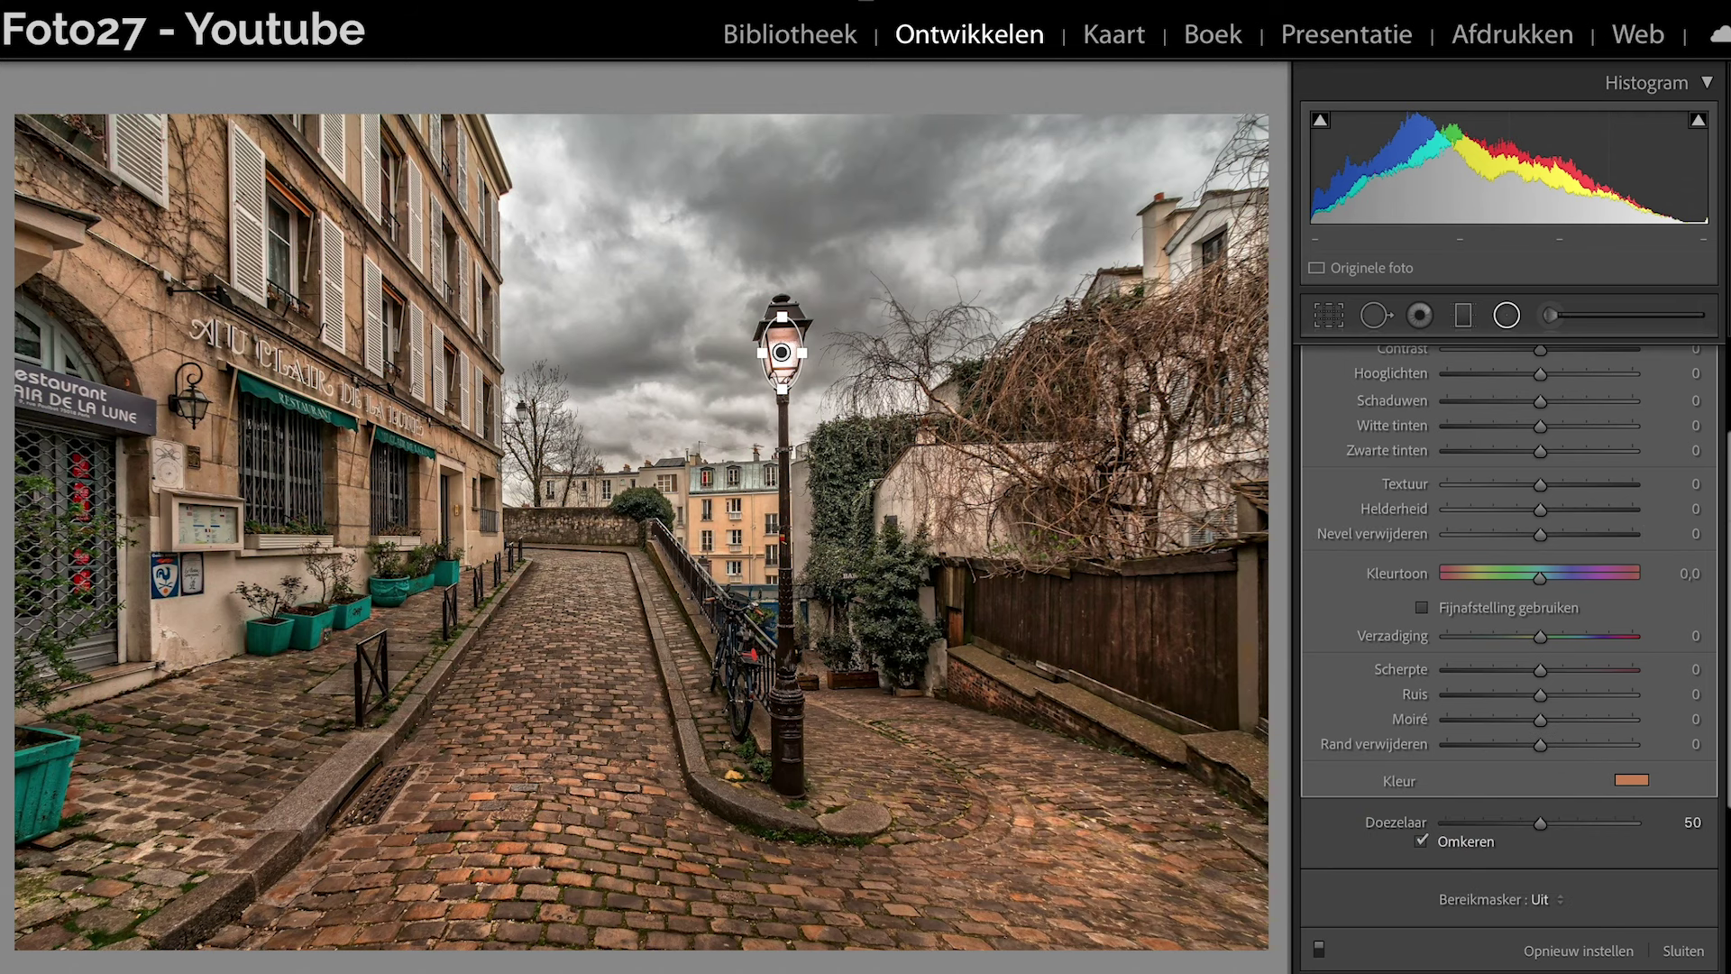
pyautogui.click(1319, 947)
pyautogui.click(1319, 946)
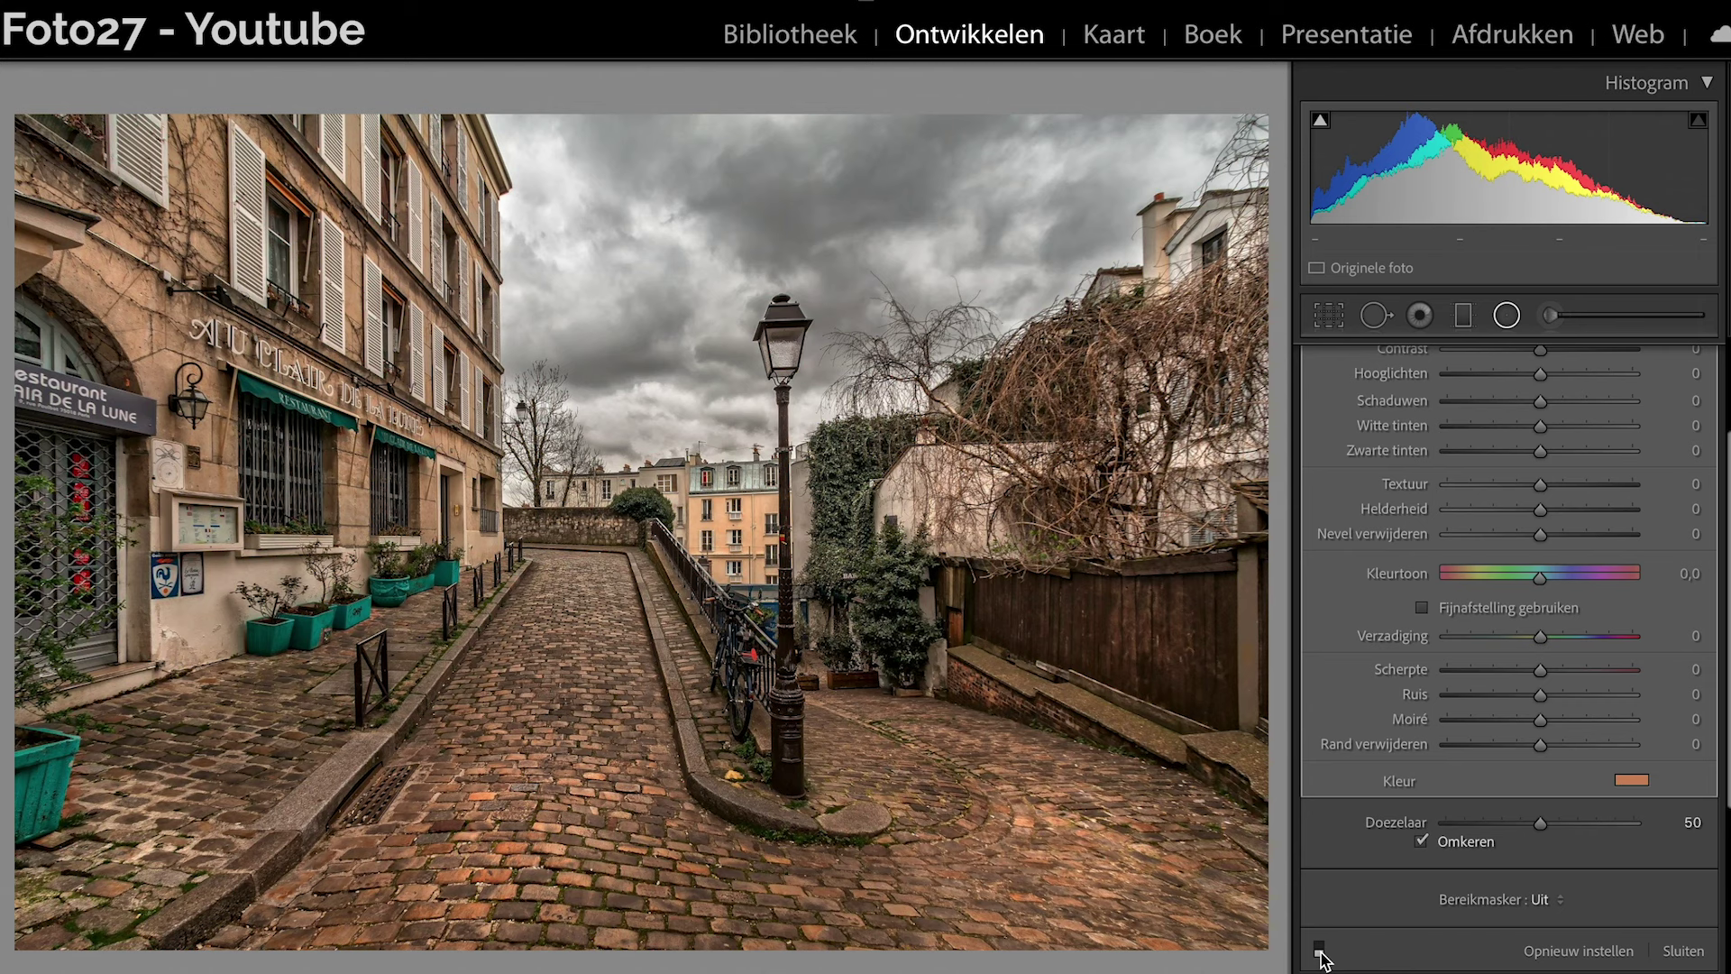
pyautogui.click(1319, 948)
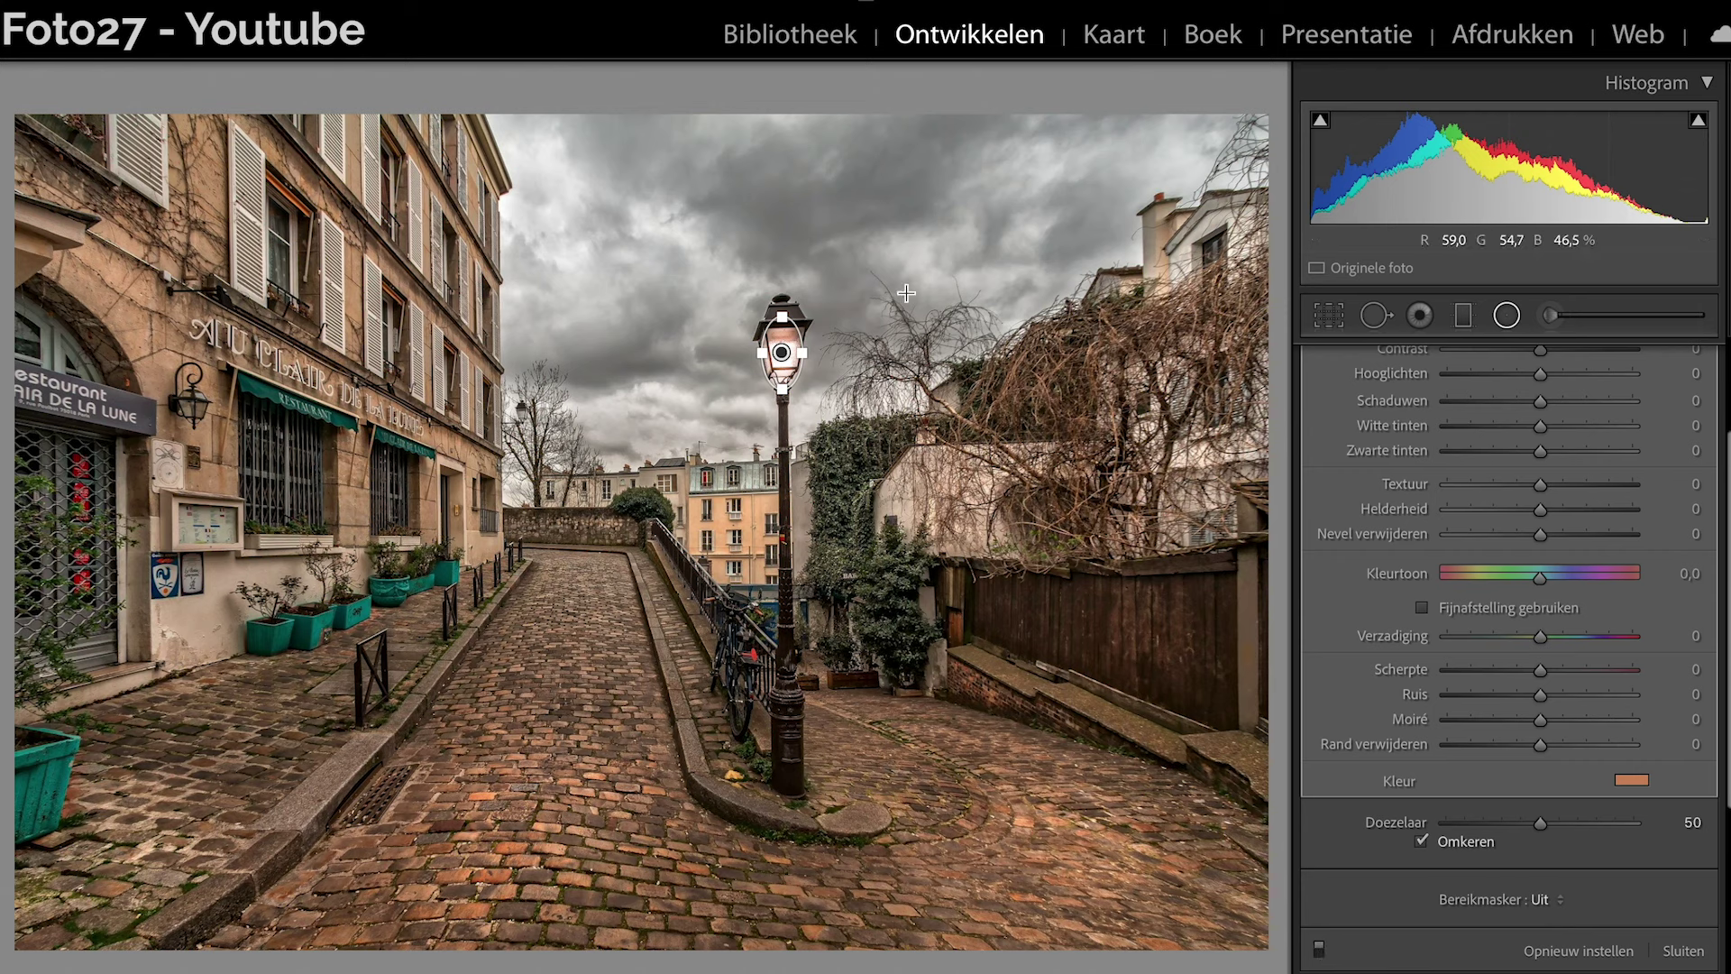
# Duplicate the lamp-post glow filter and move the copy onto the restaurant's wall lamp.
pyautogui.rightClick(780, 352)
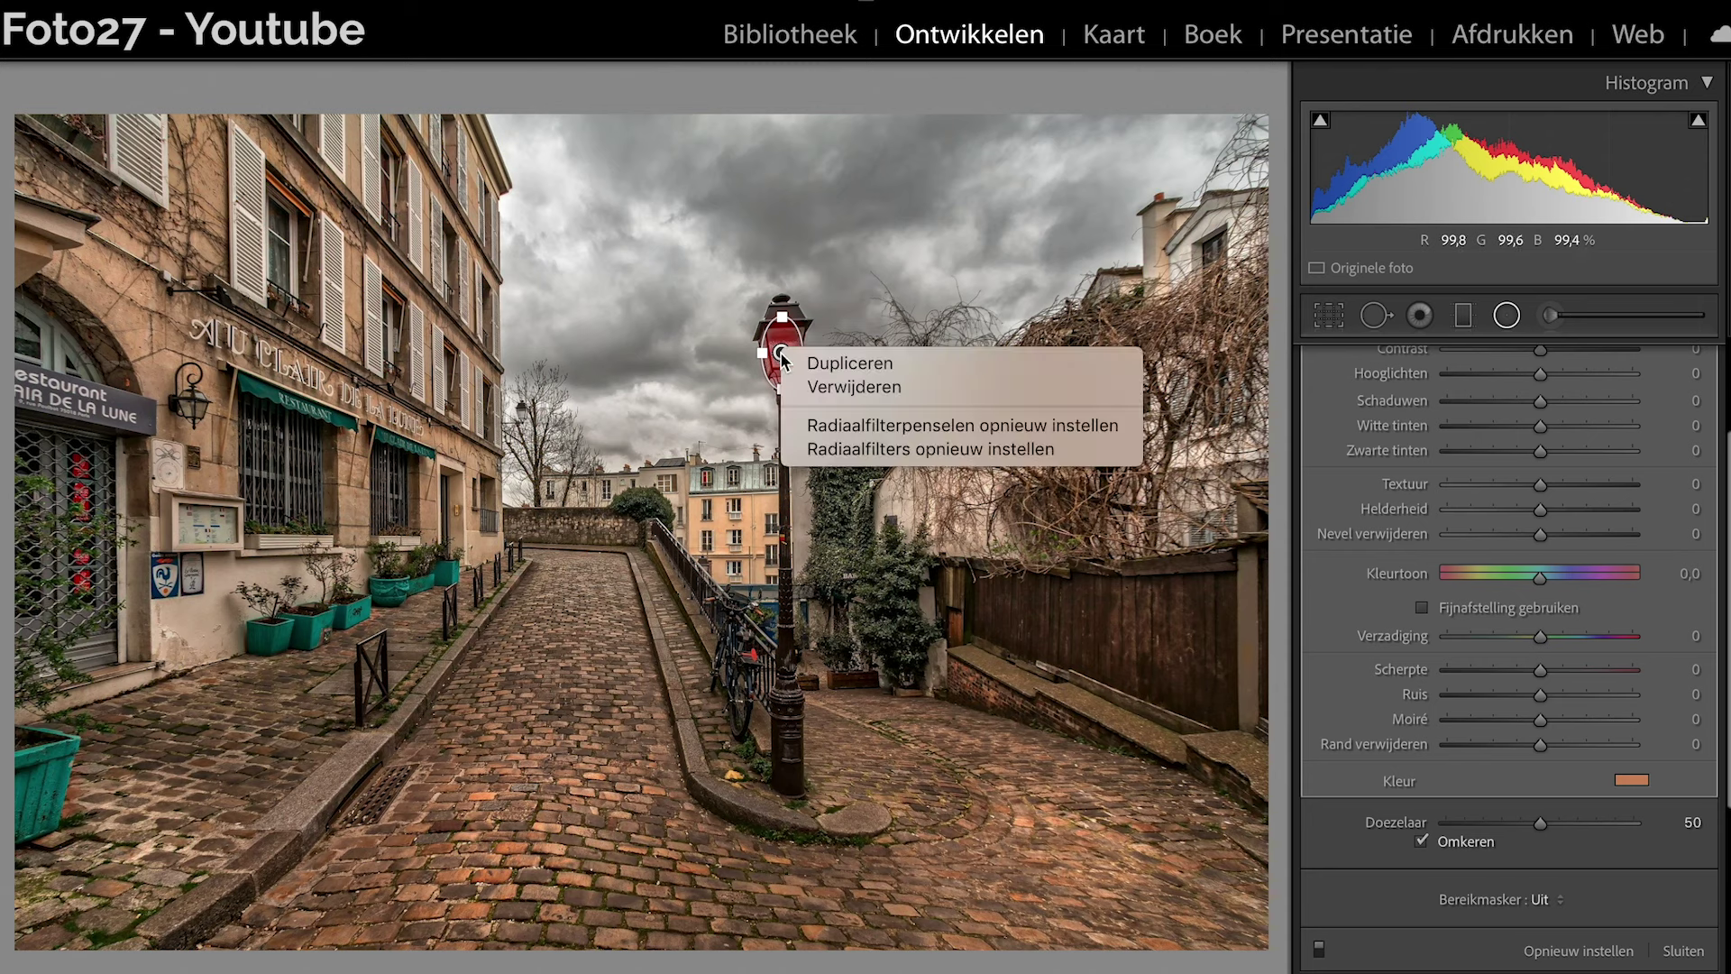
pyautogui.click(830, 363)
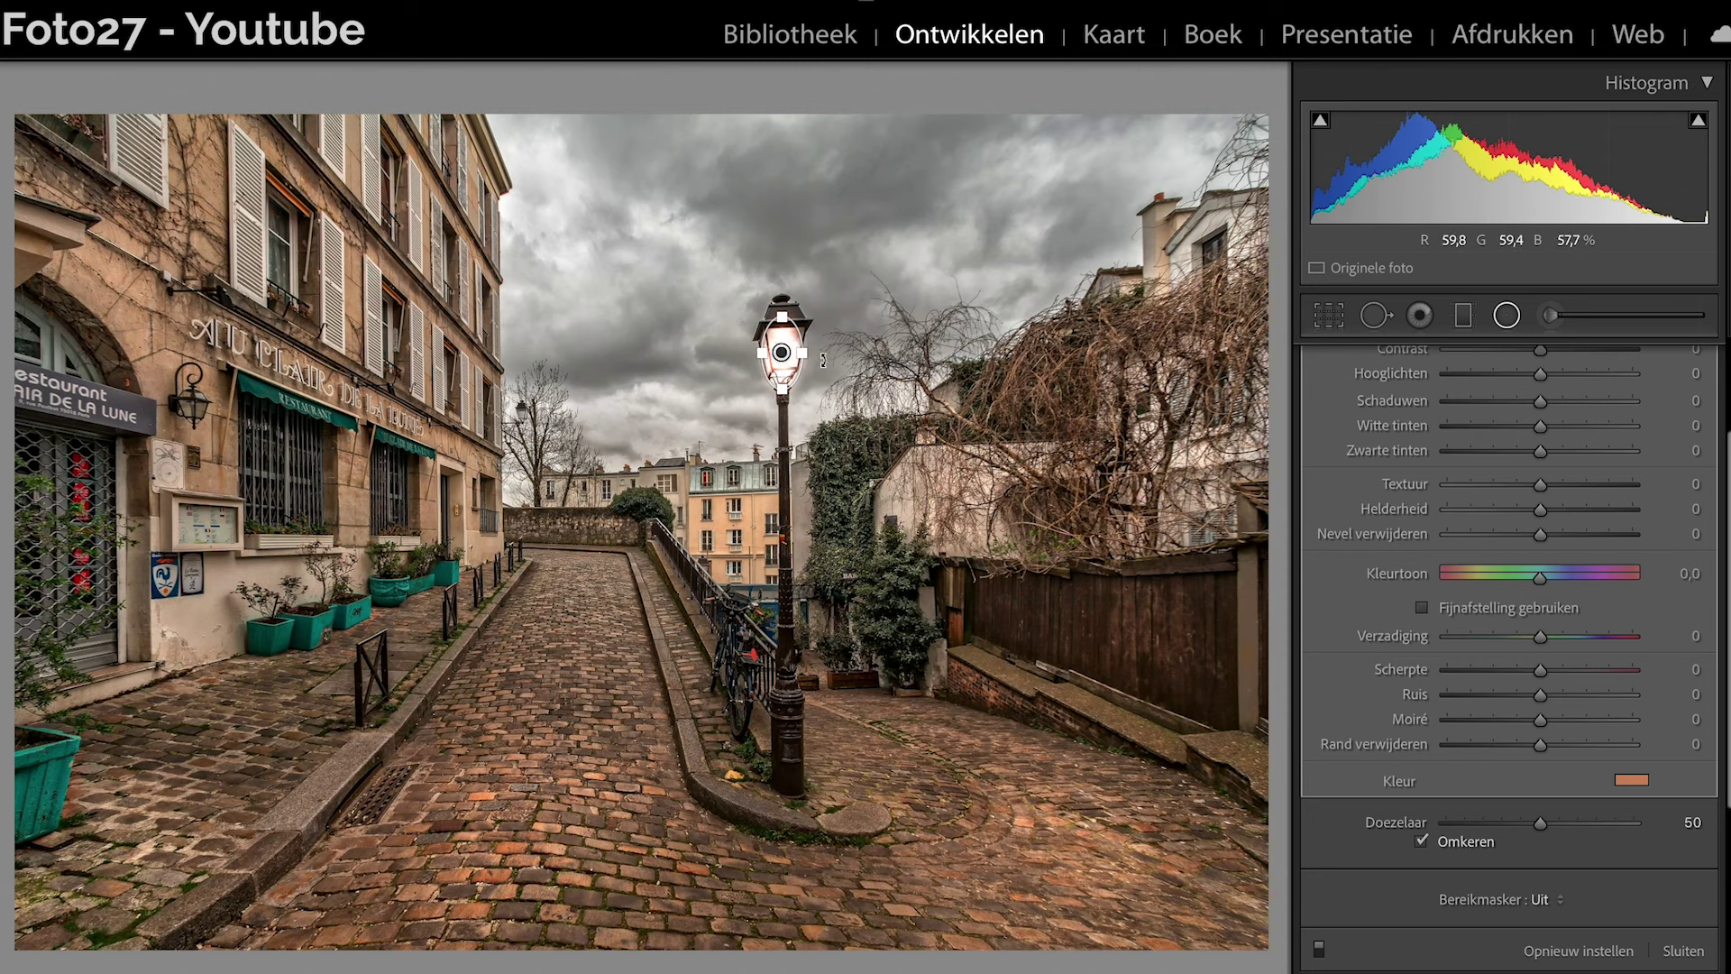
pyautogui.moveTo(780, 351)
pyautogui.mouseDown()
pyautogui.moveTo(683, 372)
pyautogui.moveTo(193, 386)
pyautogui.moveTo(190, 403)
pyautogui.mouseUp()
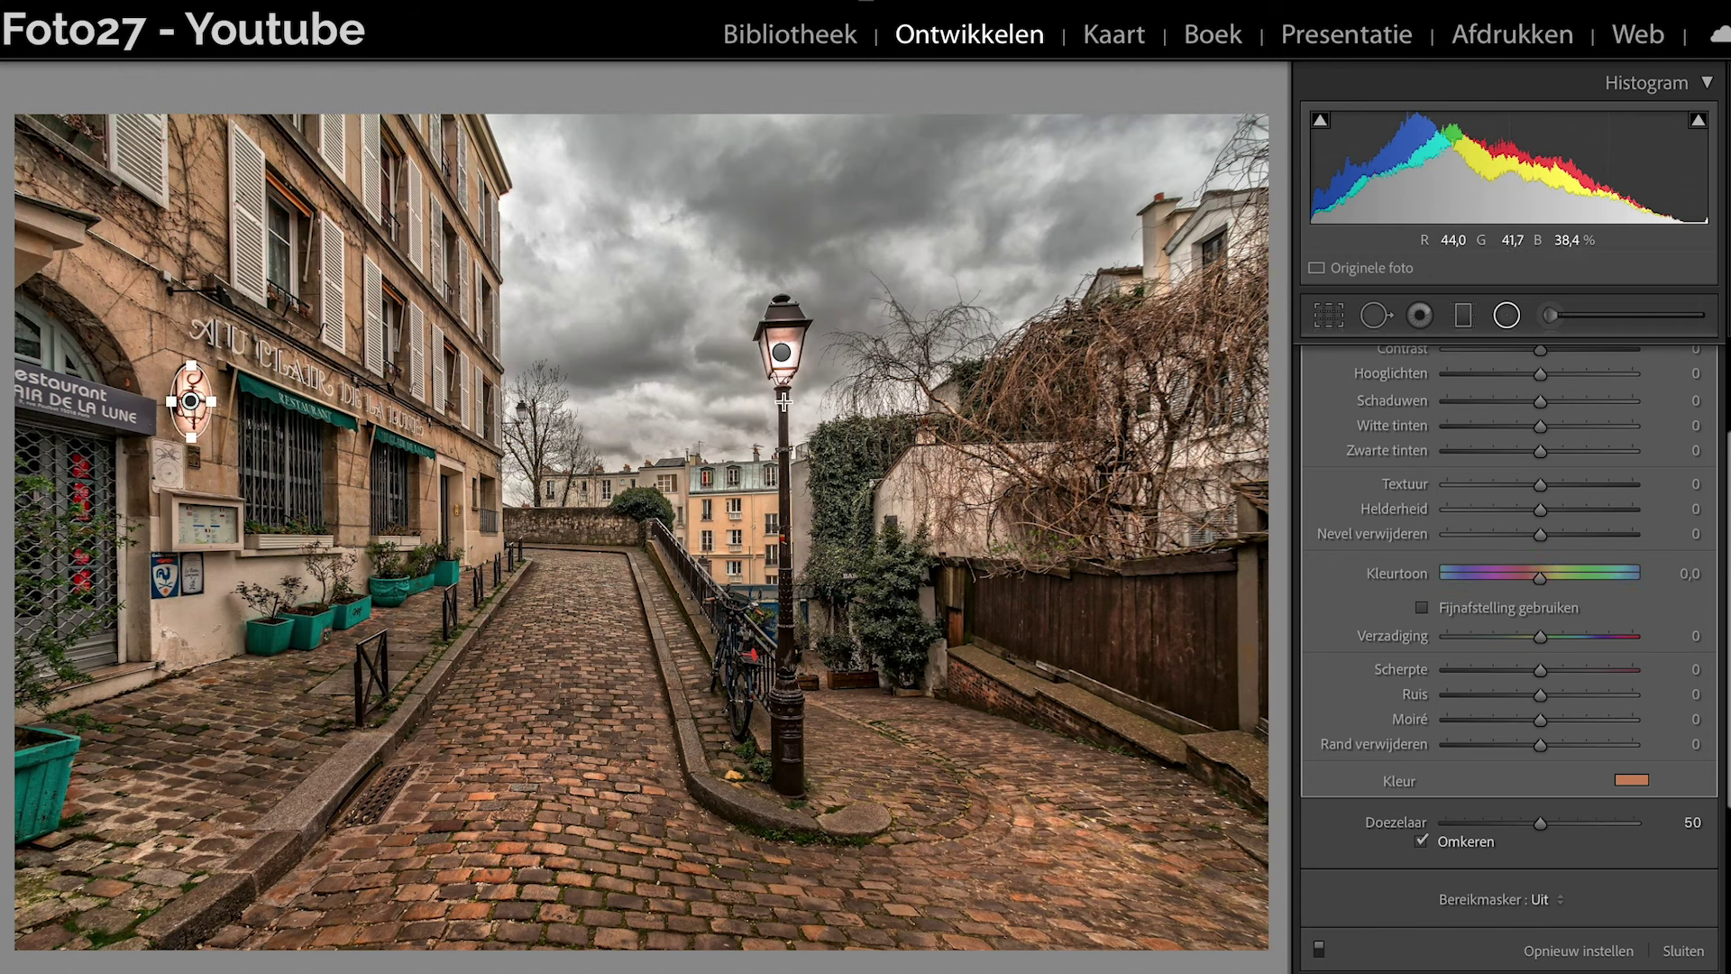
# Duplicate the lamp-post glow again and place the copy on the distant lamp by the tree.
pyautogui.rightClick(783, 351)
pyautogui.click(797, 363)
pyautogui.moveTo(783, 353)
pyautogui.mouseDown()
pyautogui.moveTo(654, 366)
pyautogui.moveTo(522, 409)
pyautogui.mouseUp()
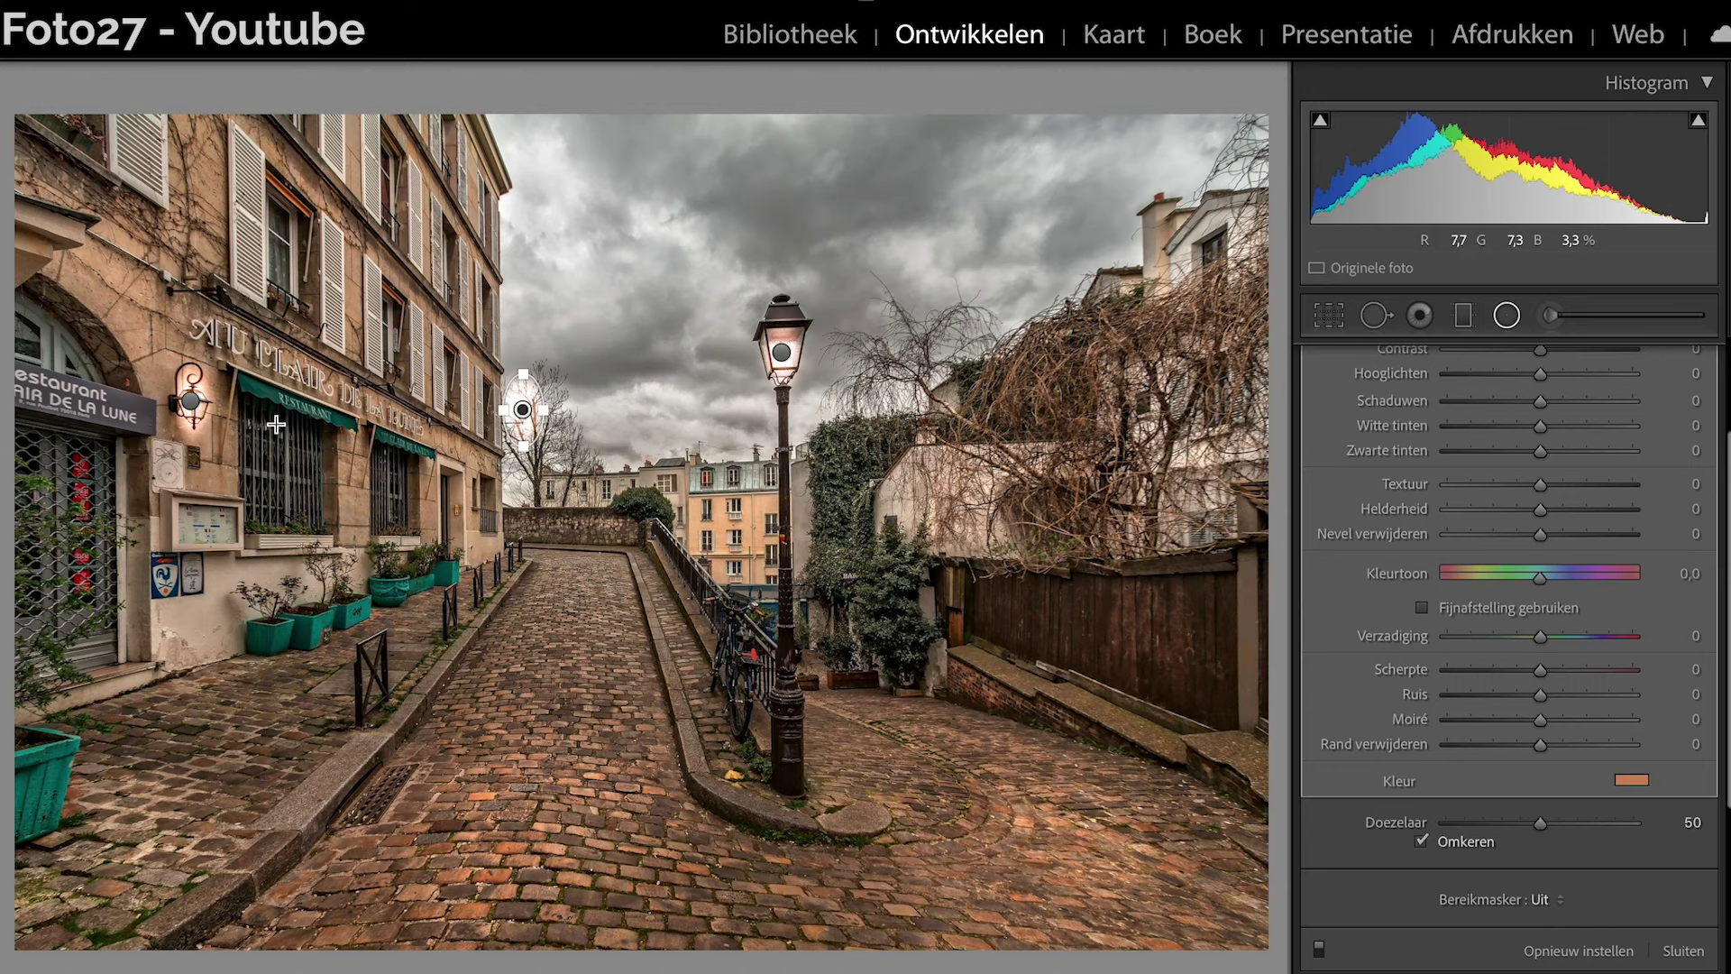
# Zoom in and resize the wall lamp's glow to sit snugly around its lantern.
pyautogui.click(185, 398)
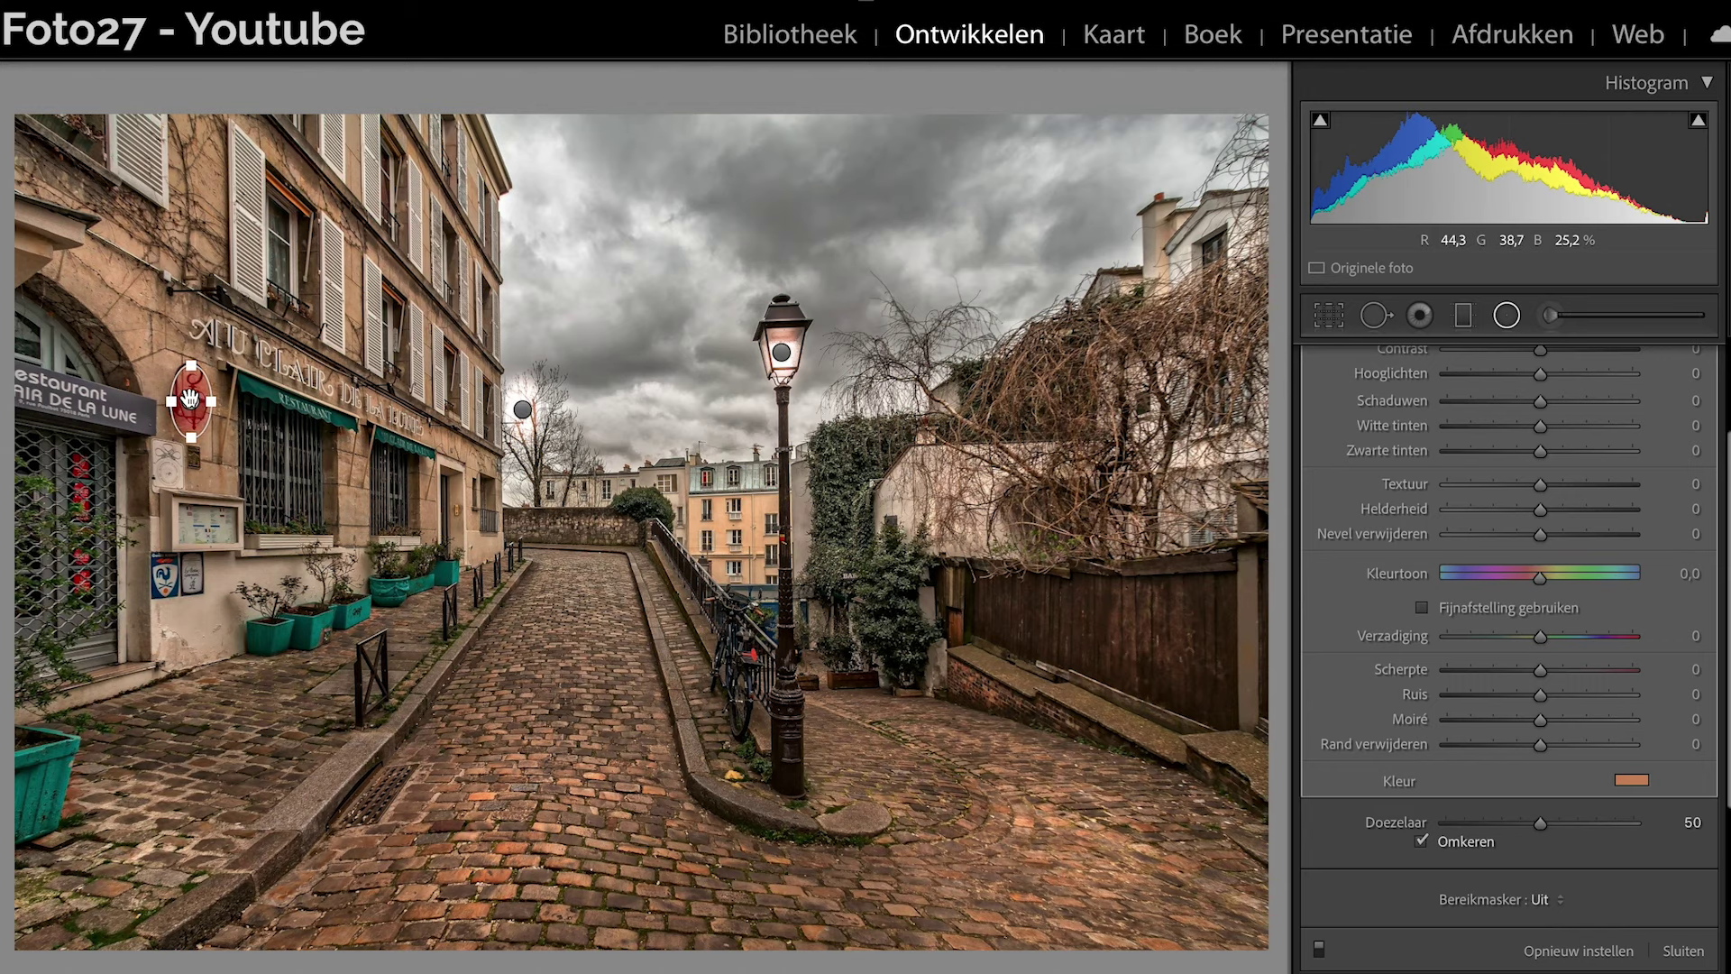
pyautogui.press('z')
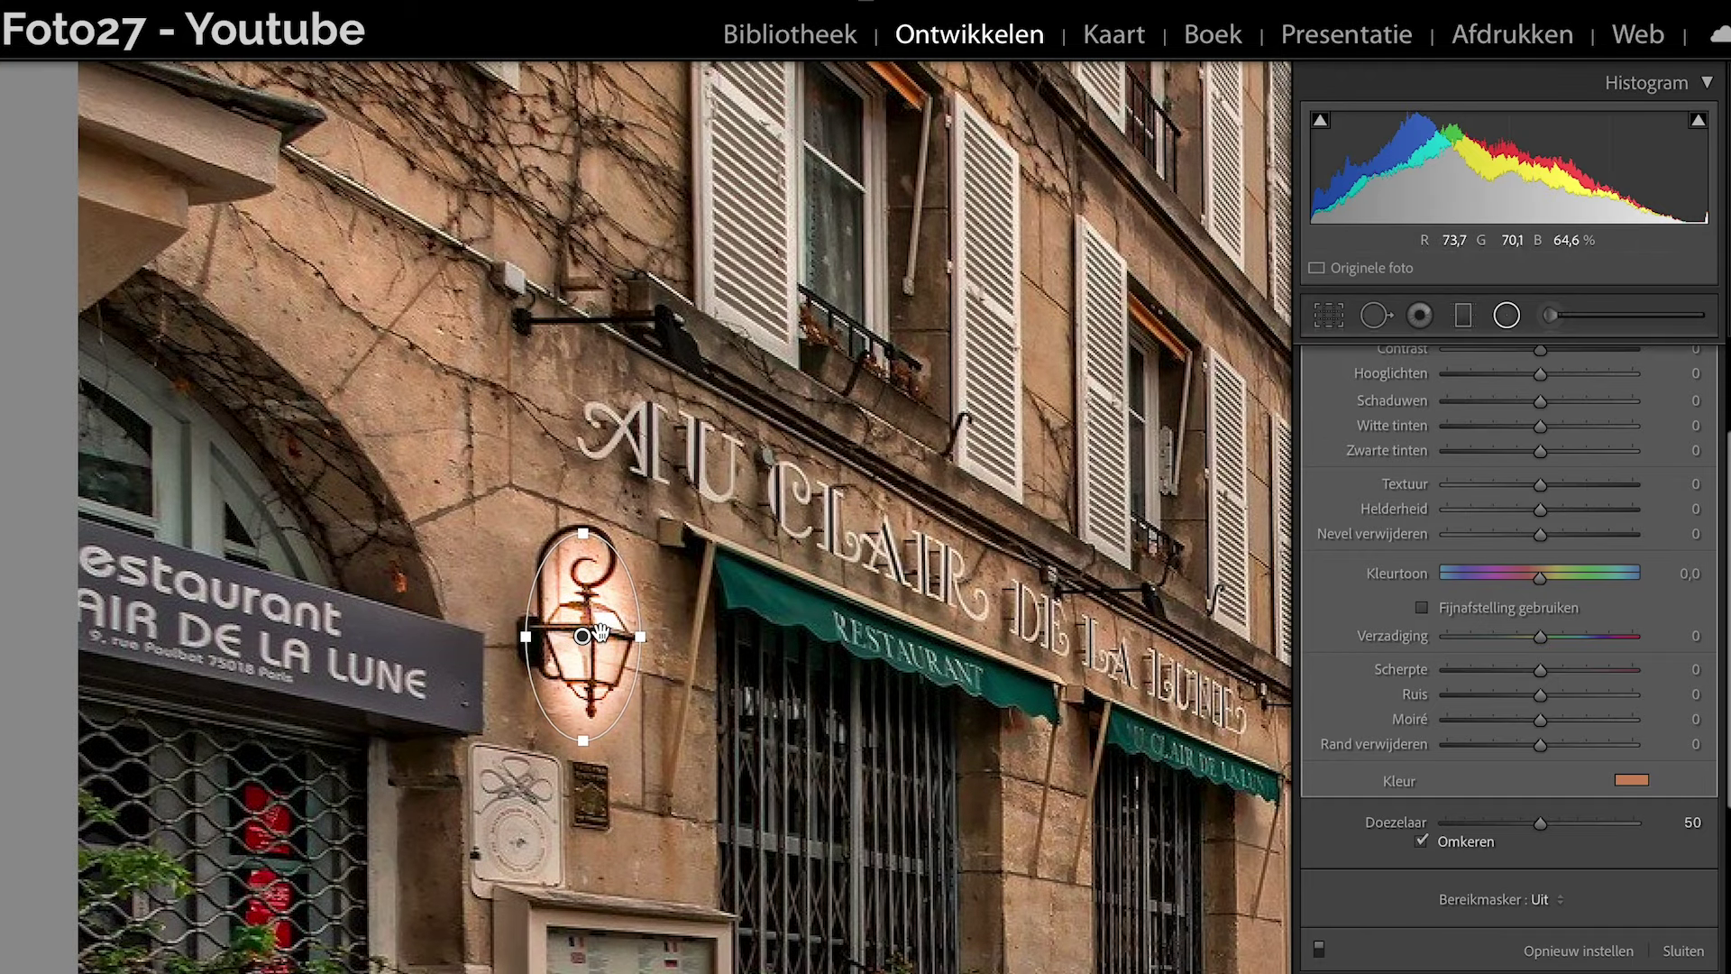
pyautogui.moveTo(597, 632); pyautogui.dragTo(599, 642)
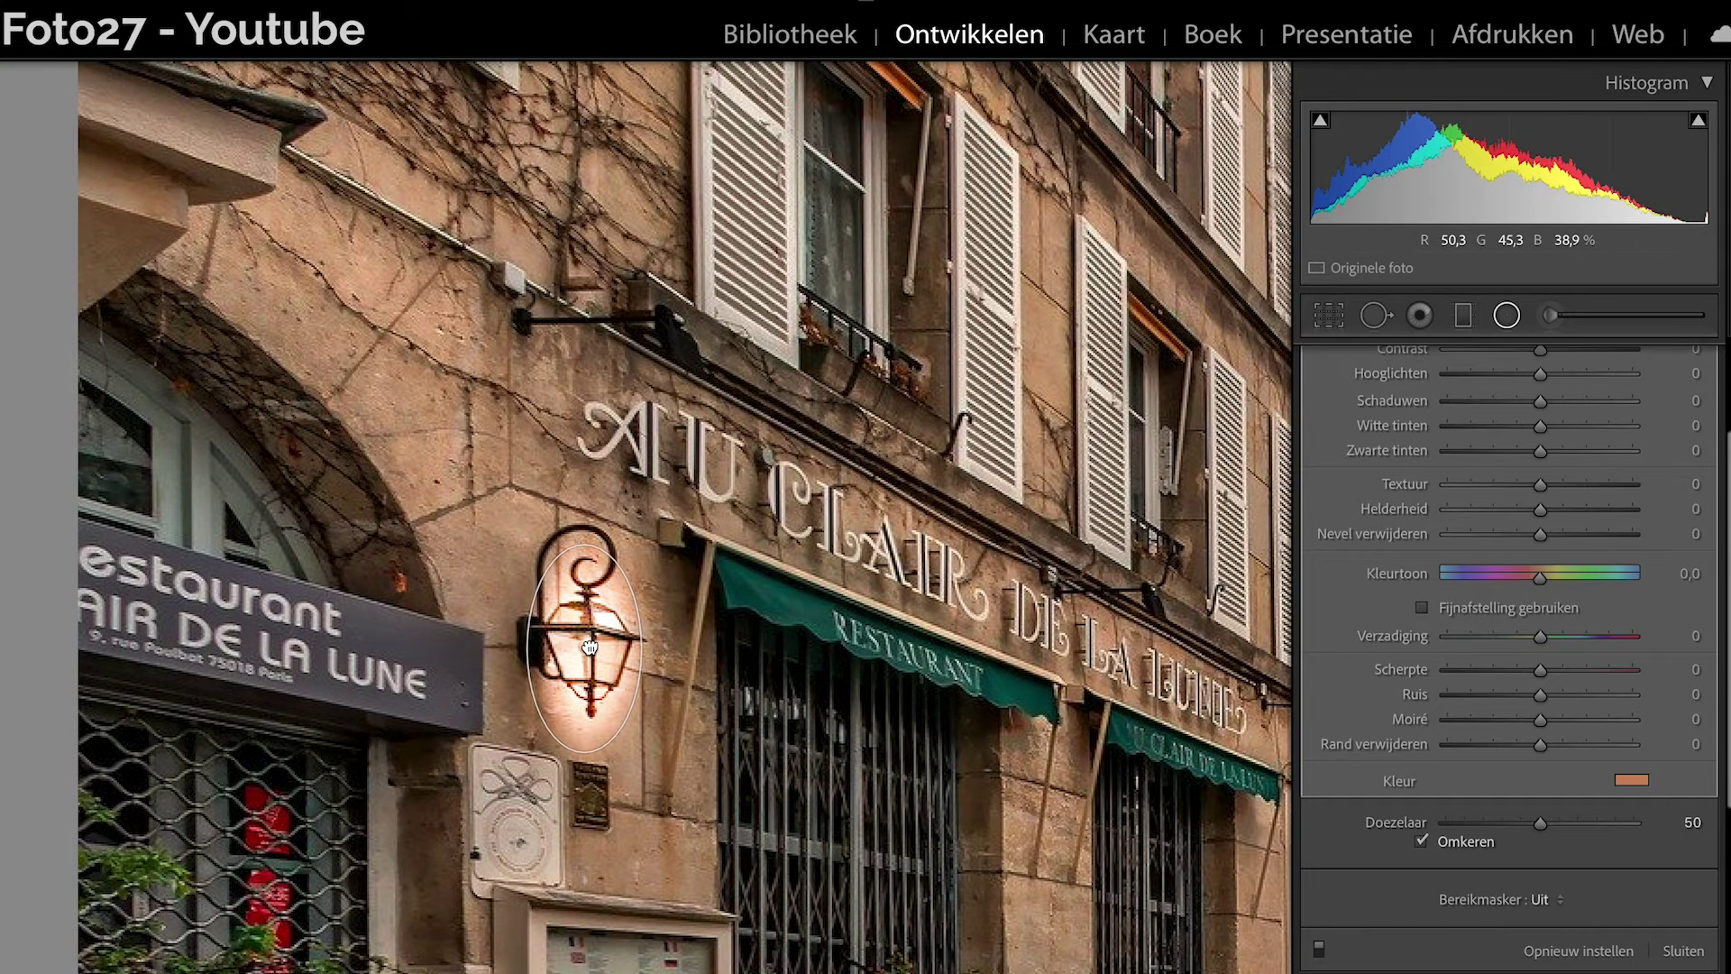
pyautogui.moveTo(585, 751)
pyautogui.mouseDown()
pyautogui.moveTo(584, 693)
pyautogui.moveTo(542, 651)
pyautogui.moveTo(633, 651)
pyautogui.mouseUp()
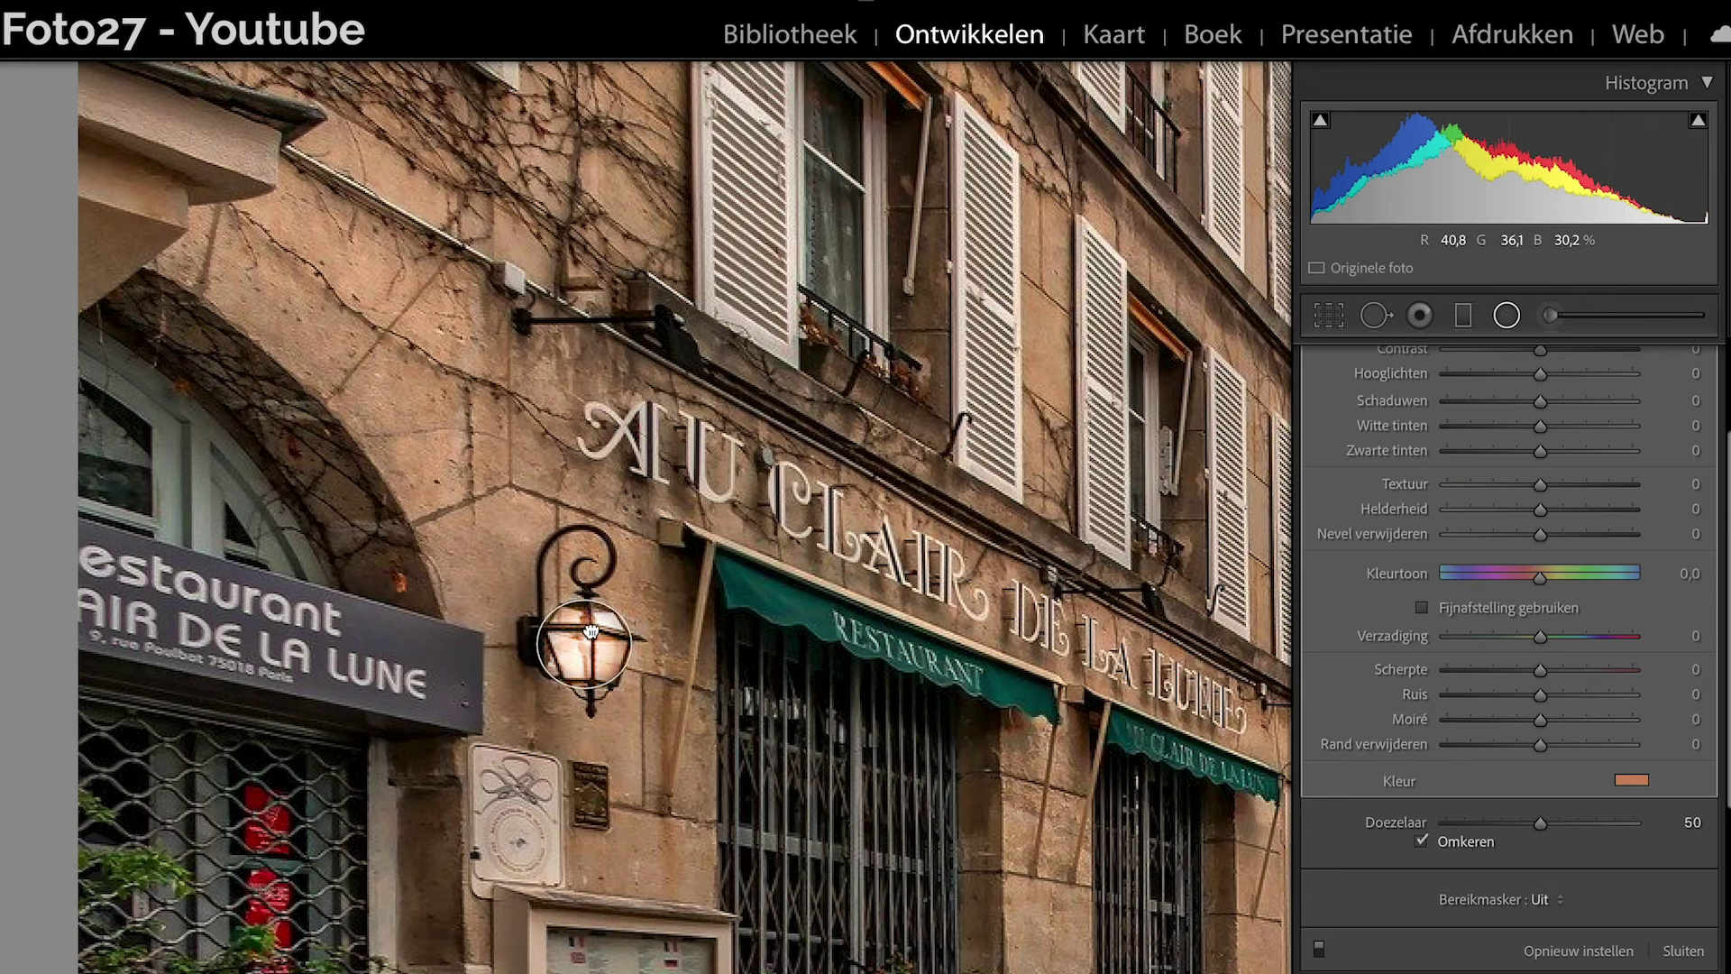
pyautogui.moveTo(586, 620)
pyautogui.mouseDown()
pyautogui.moveTo(586, 600)
pyautogui.moveTo(590, 652)
pyautogui.mouseUp()
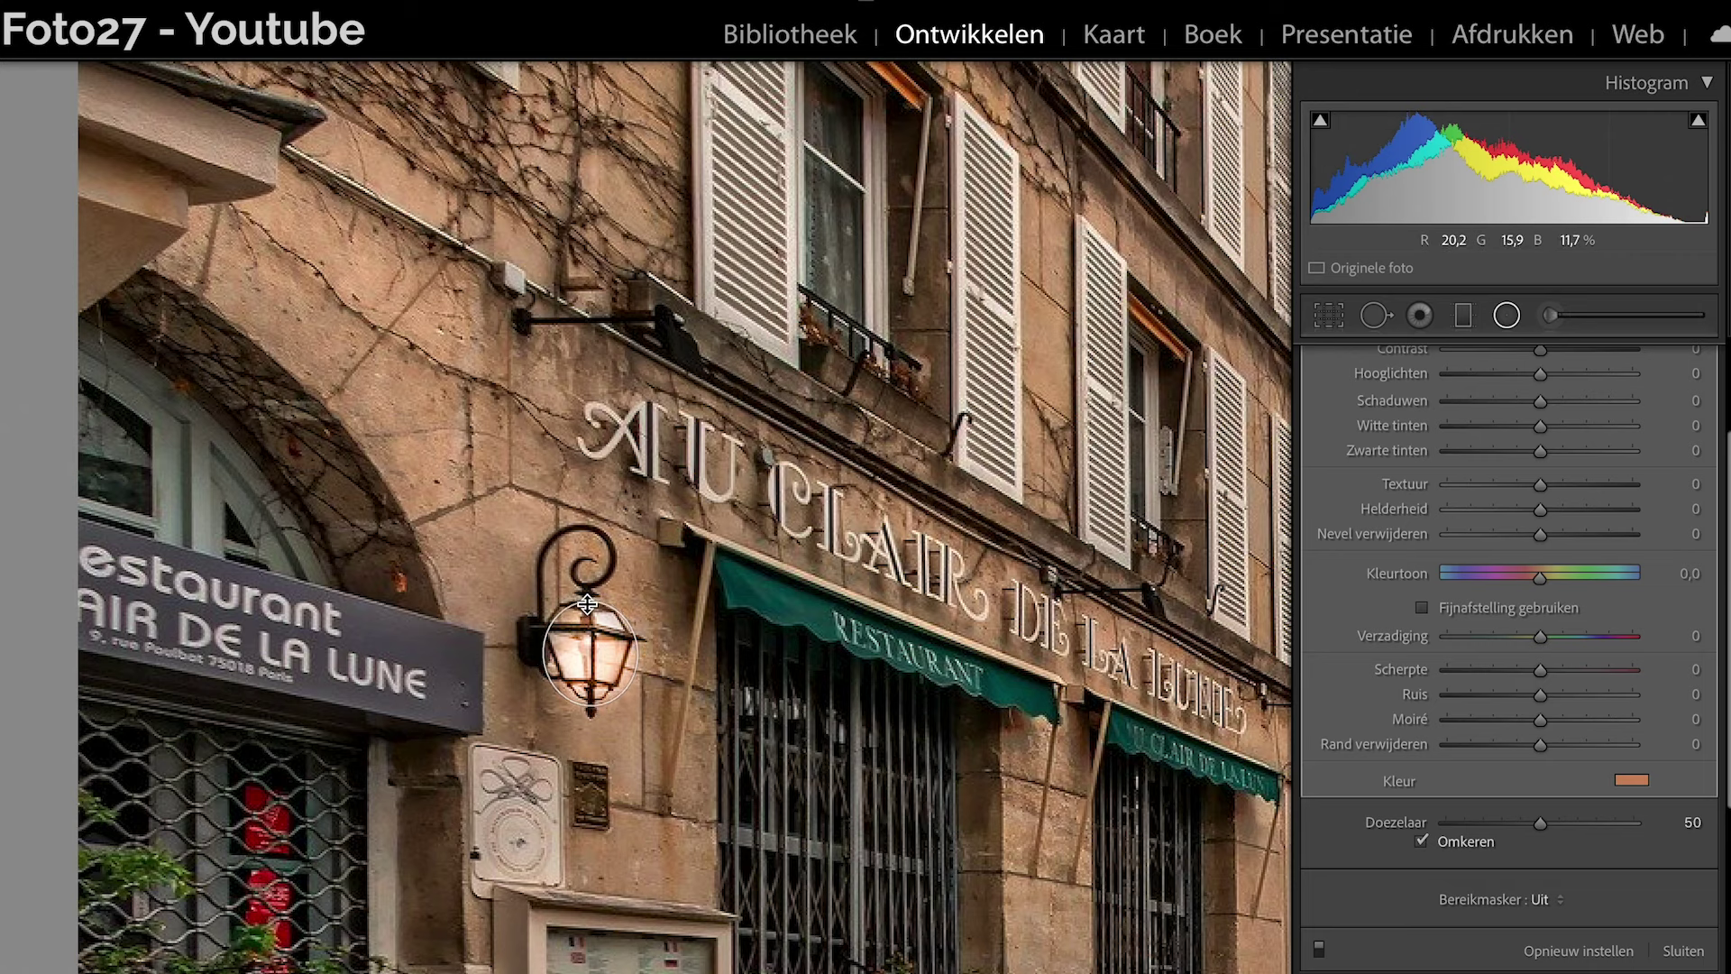
pyautogui.moveTo(589, 637); pyautogui.dragTo(585, 634)
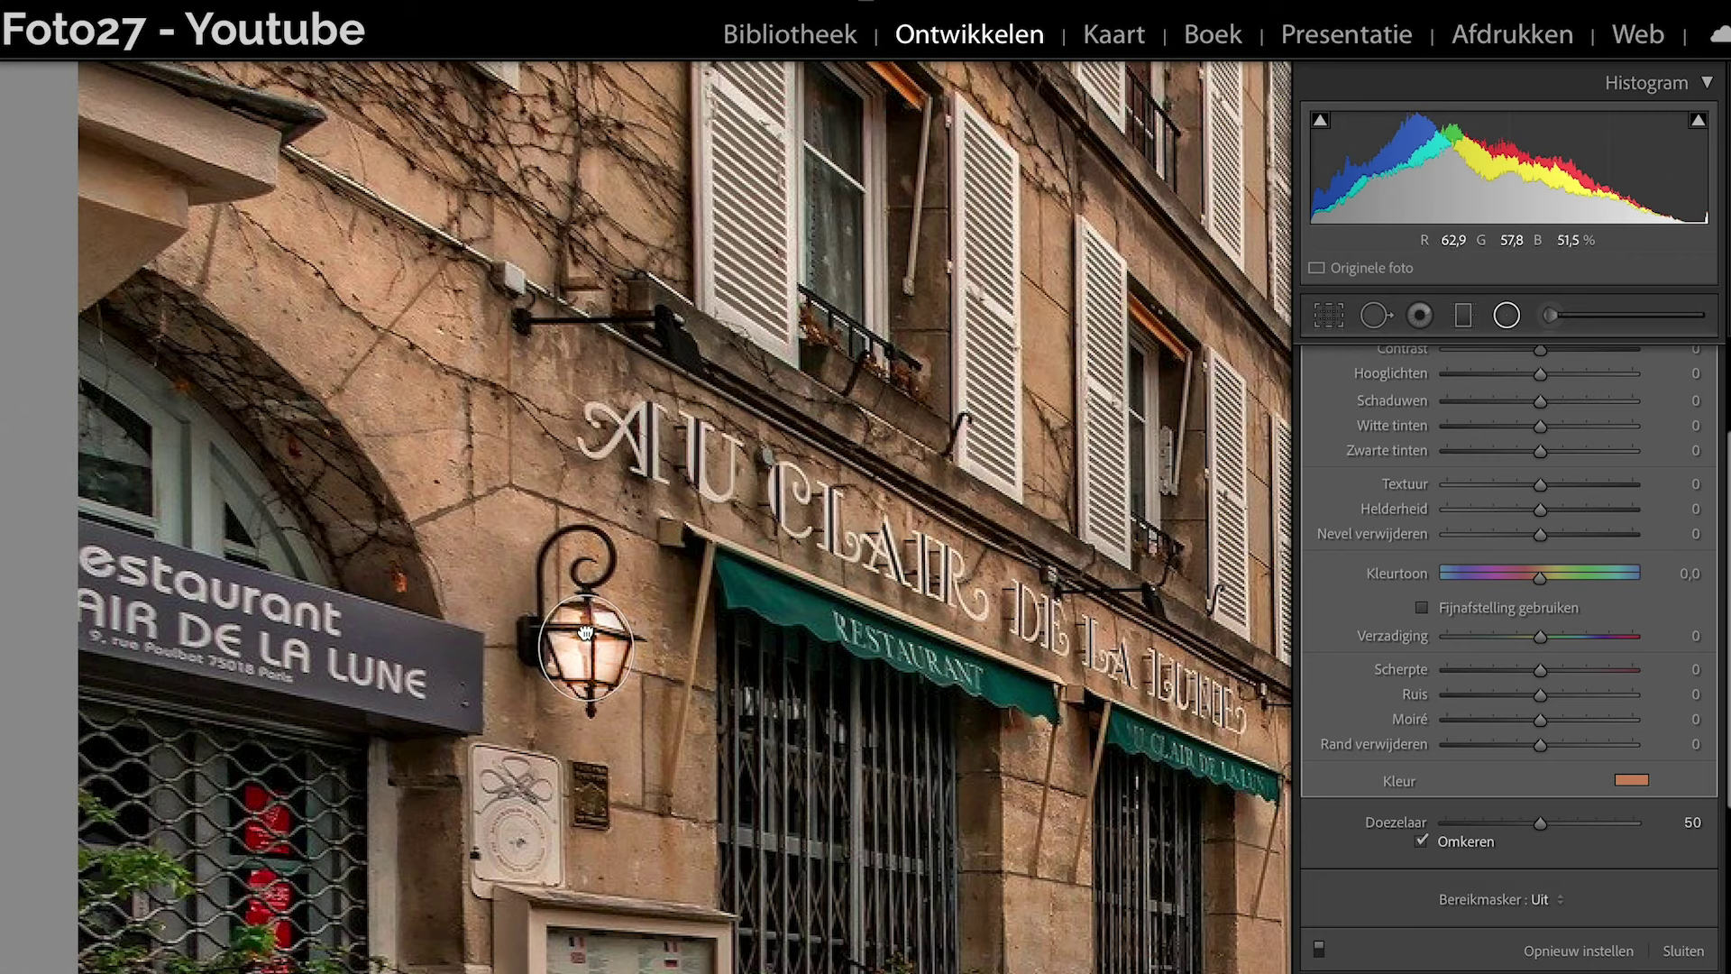
# Pan to the lamp beside the bare tree and shrink its glow to a small circle.
pyautogui.moveTo(788, 661); pyautogui.dragTo(219, 691)
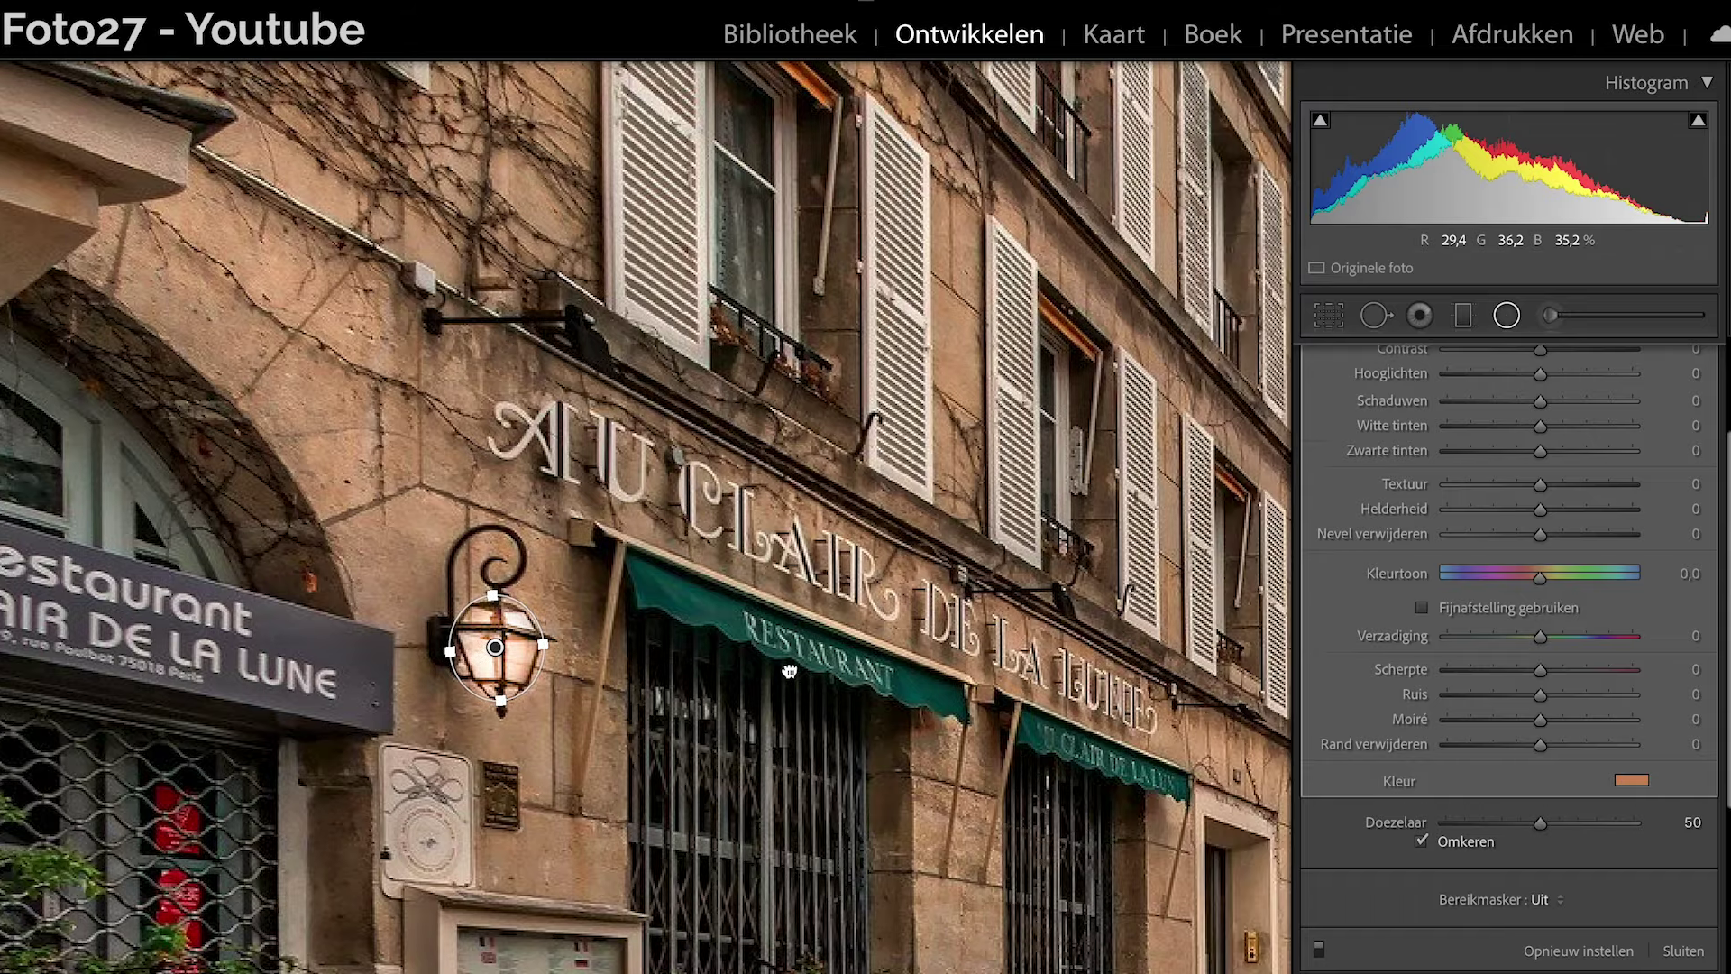
pyautogui.click(823, 683)
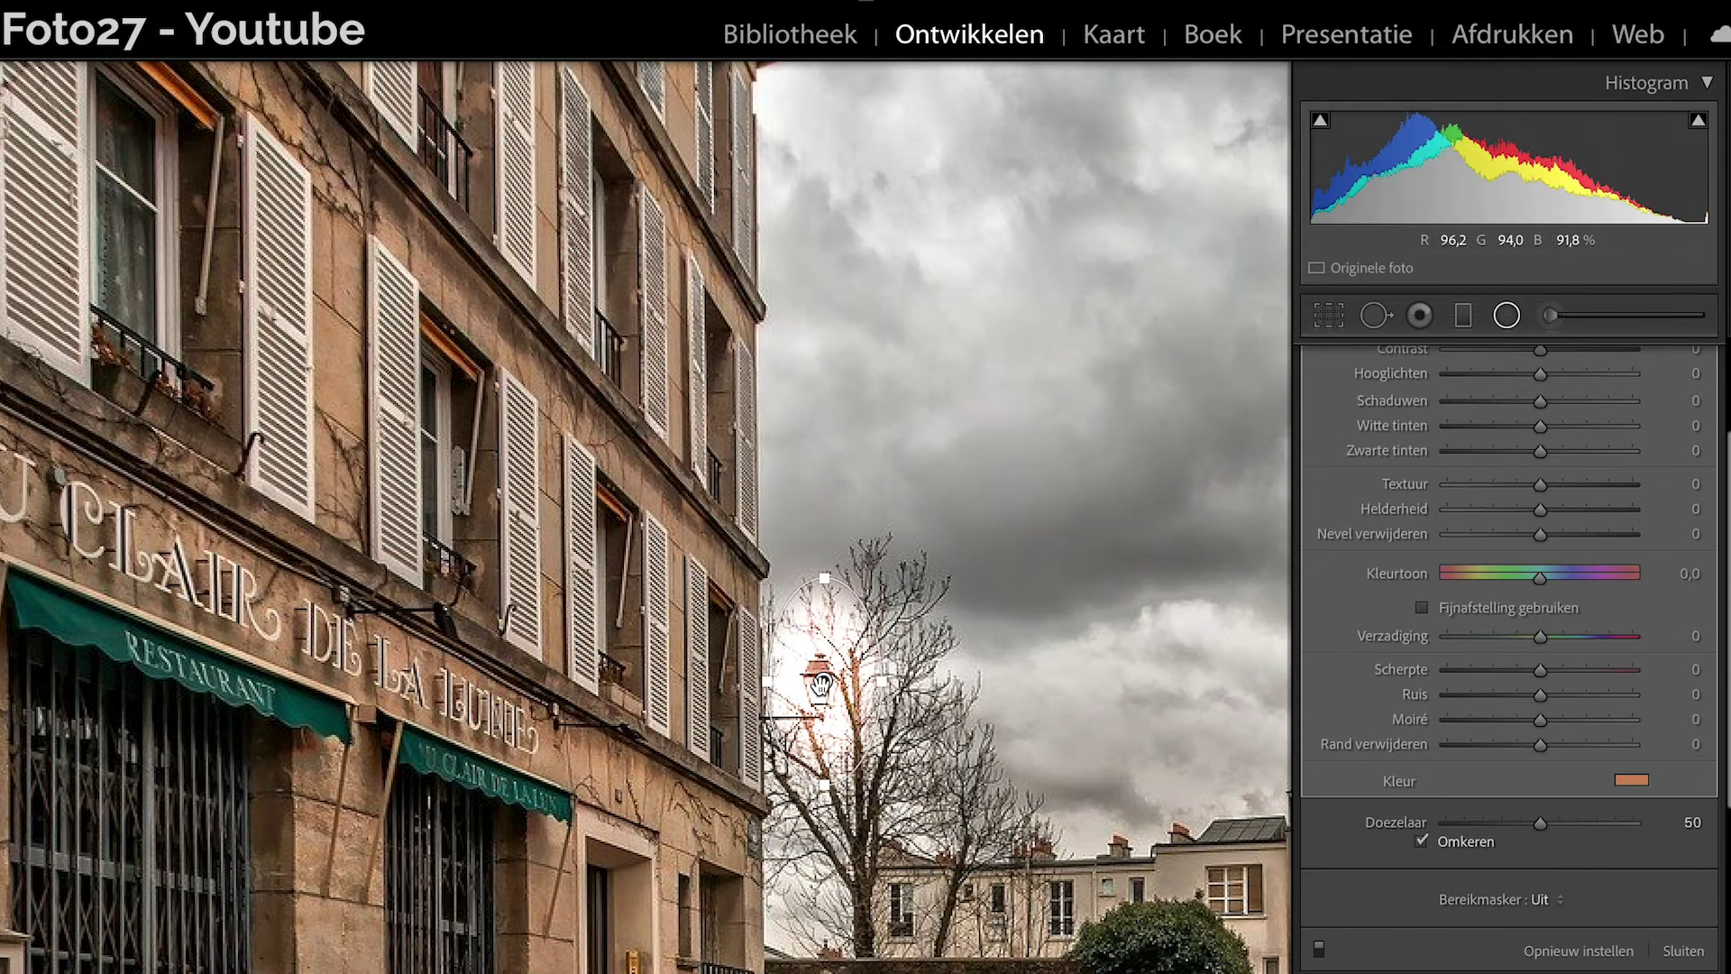
pyautogui.moveTo(823, 578)
pyautogui.mouseDown()
pyautogui.moveTo(826, 649)
pyautogui.moveTo(772, 689)
pyautogui.mouseUp()
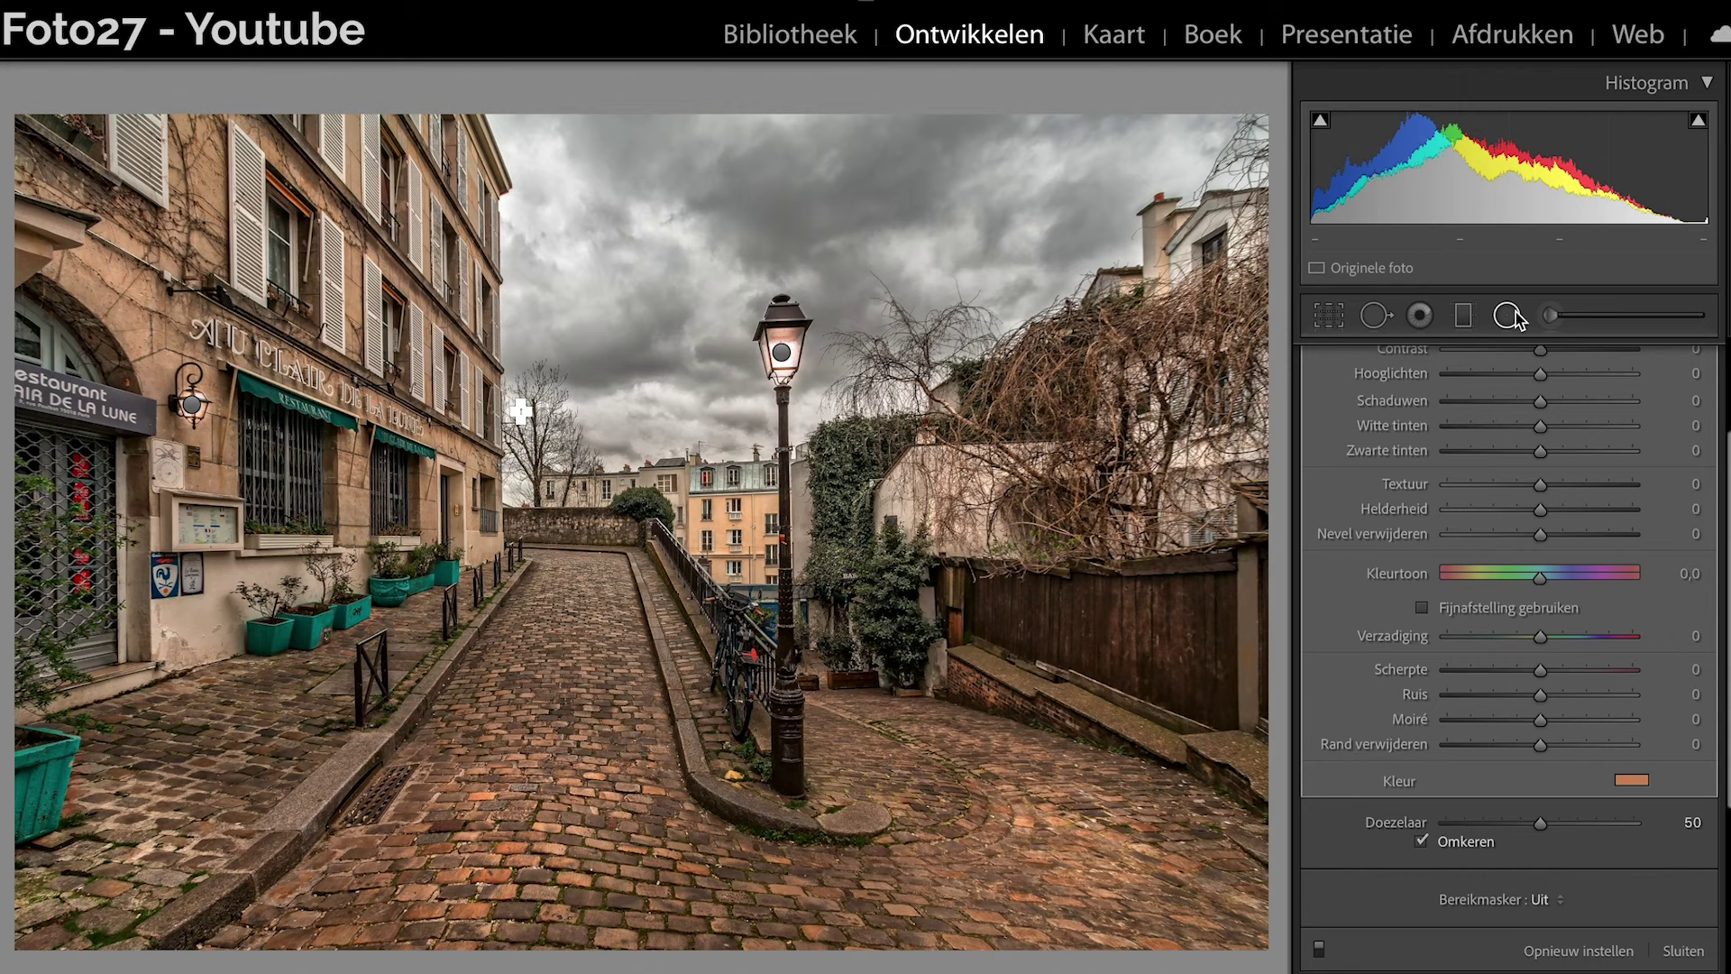
# Close the radial filters and lower the whole photo's Basic exposure to -1,20.
pyautogui.click(1516, 312)
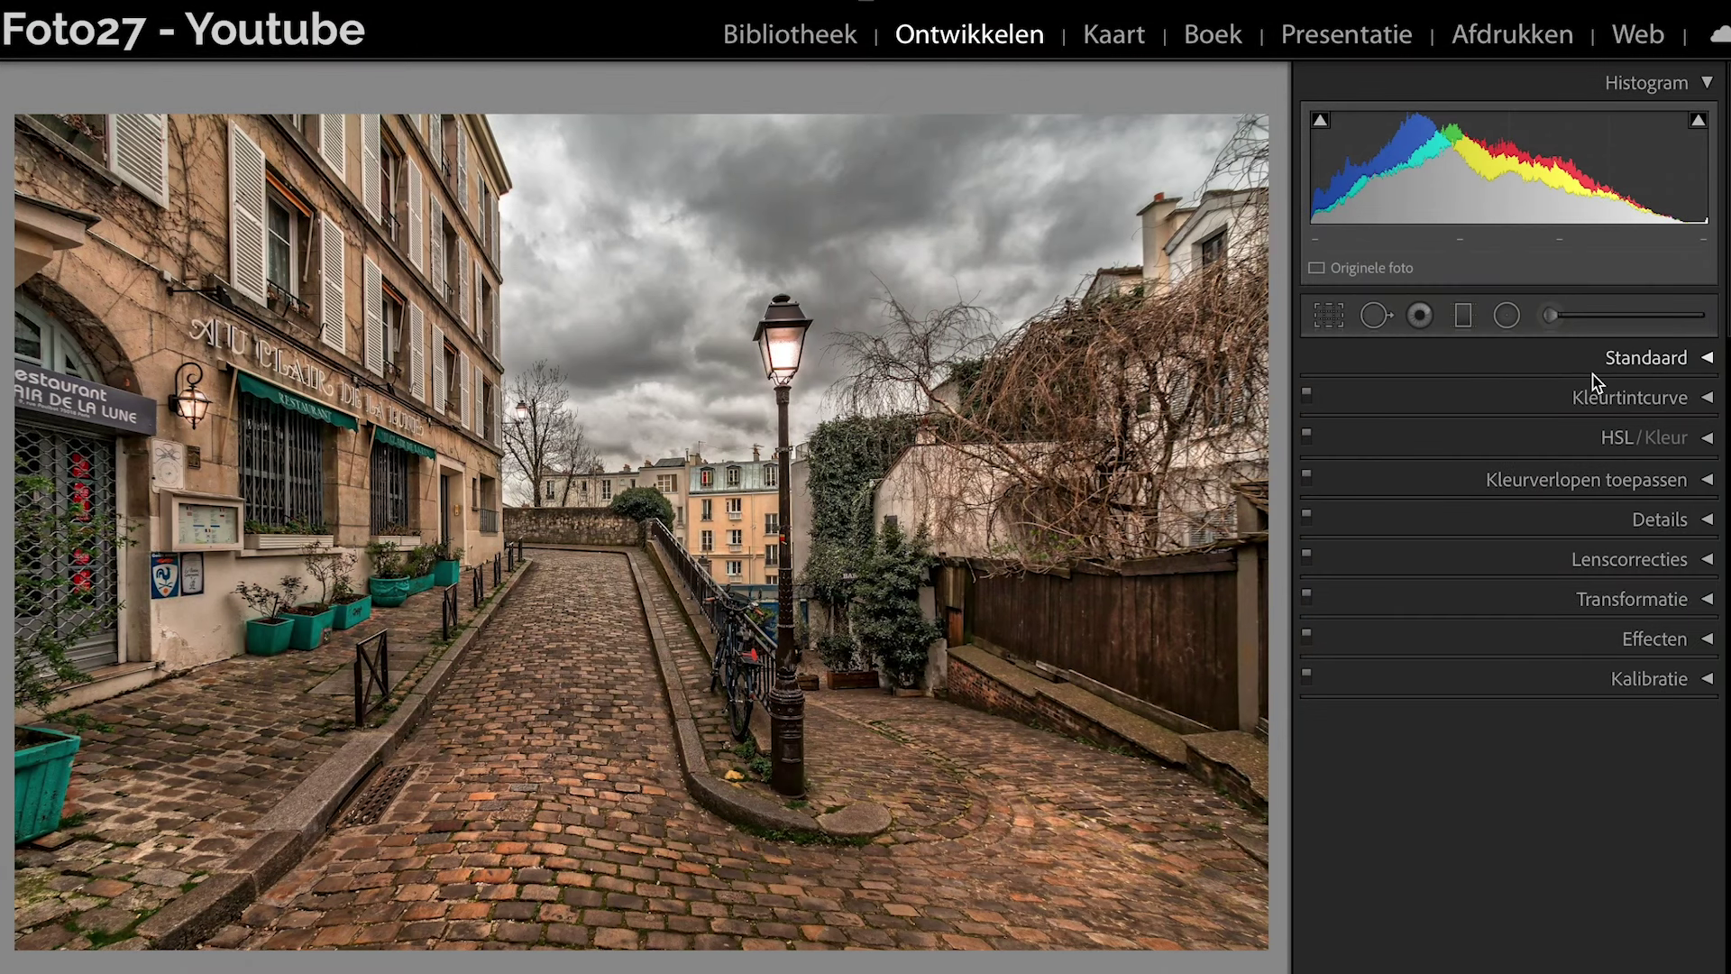
pyautogui.click(1648, 360)
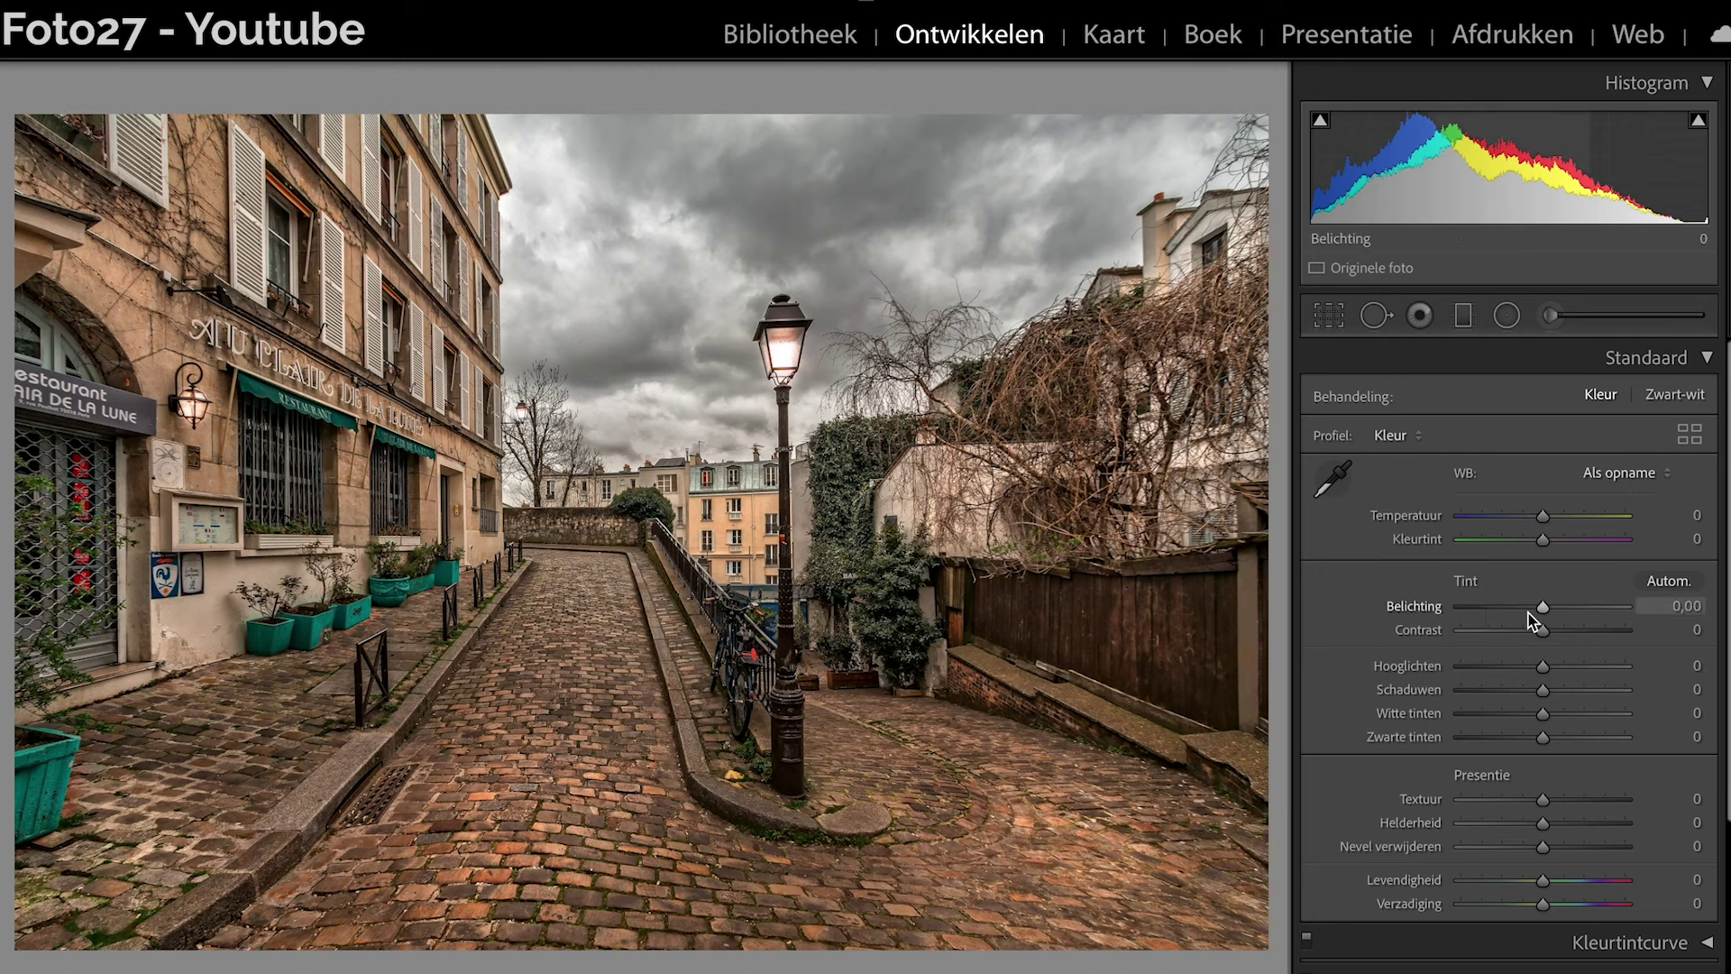
pyautogui.moveTo(1544, 616); pyautogui.dragTo(1522, 617)
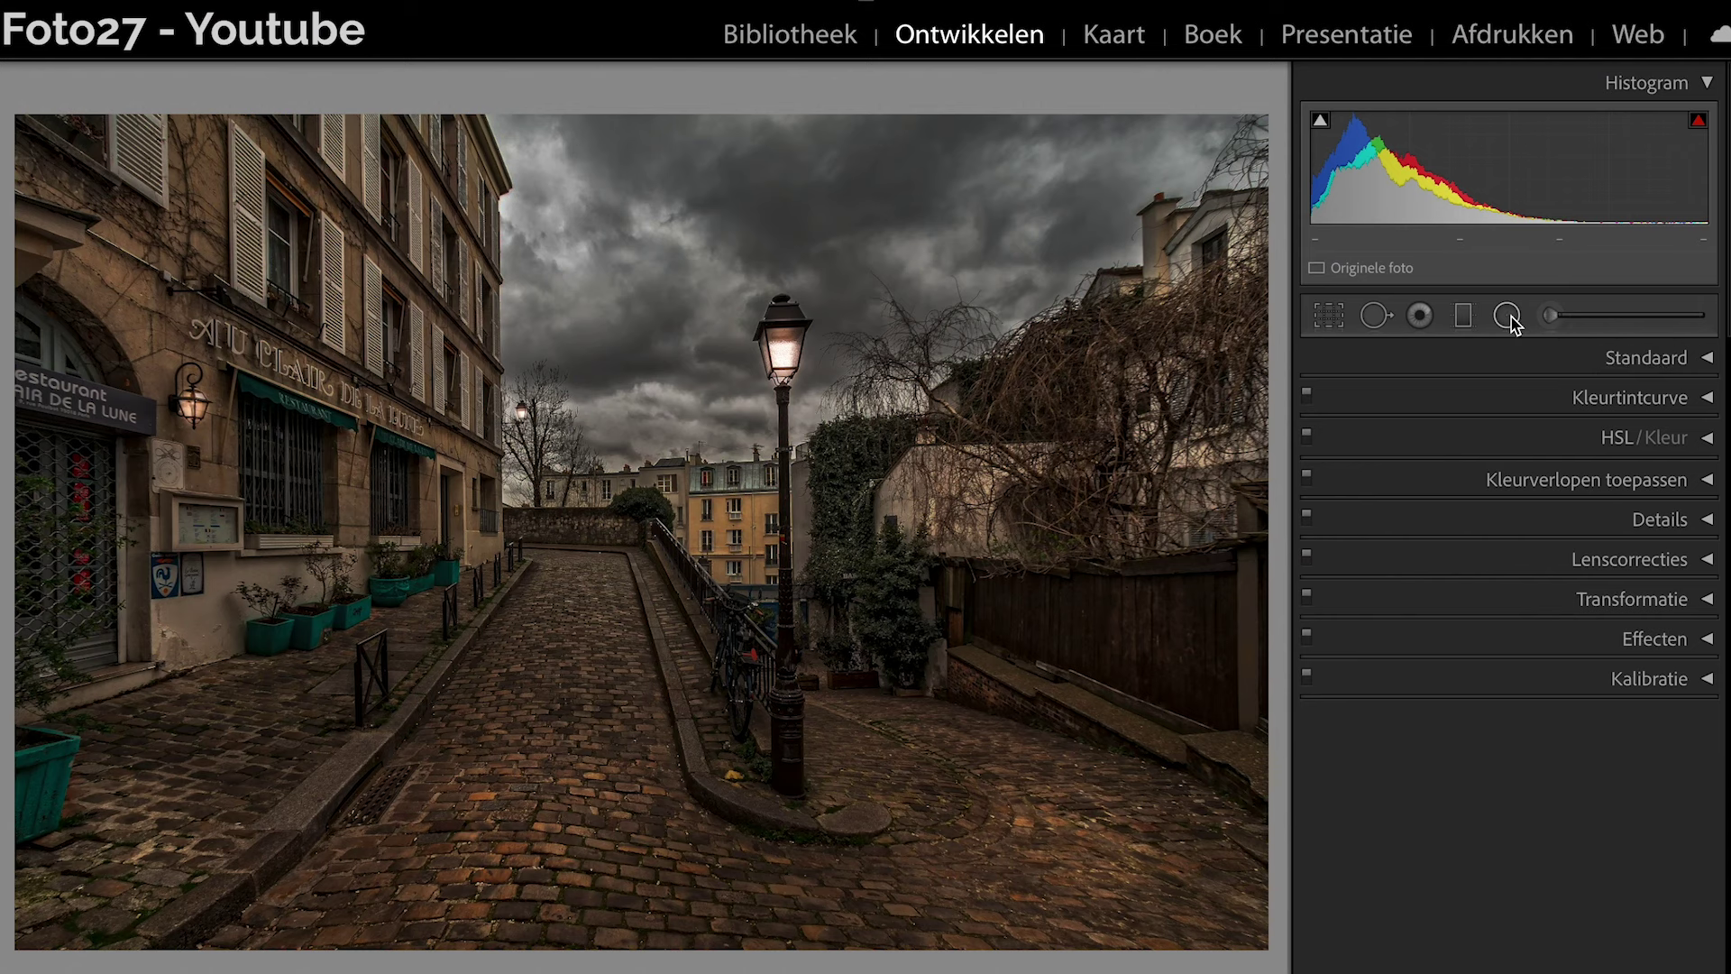
# Draw a new radial glow over the lamp-post lantern and resize it to fit.
pyautogui.click(1505, 315)
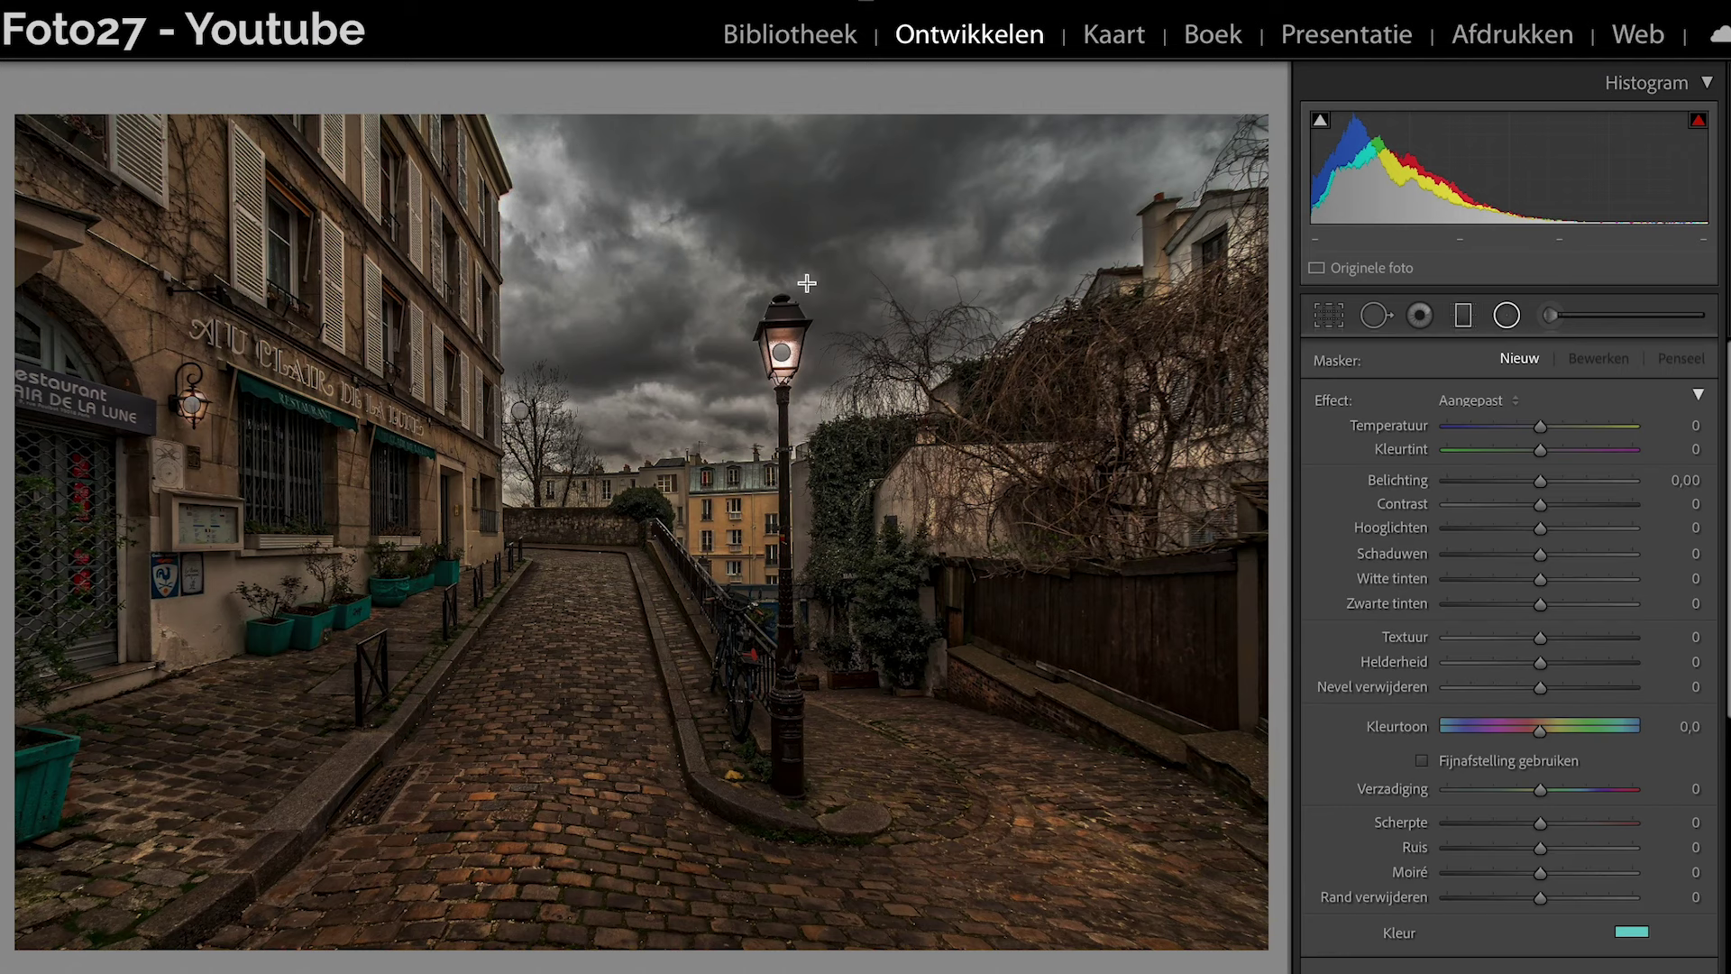
pyautogui.moveTo(782, 352); pyautogui.dragTo(801, 387)
pyautogui.moveTo(781, 352)
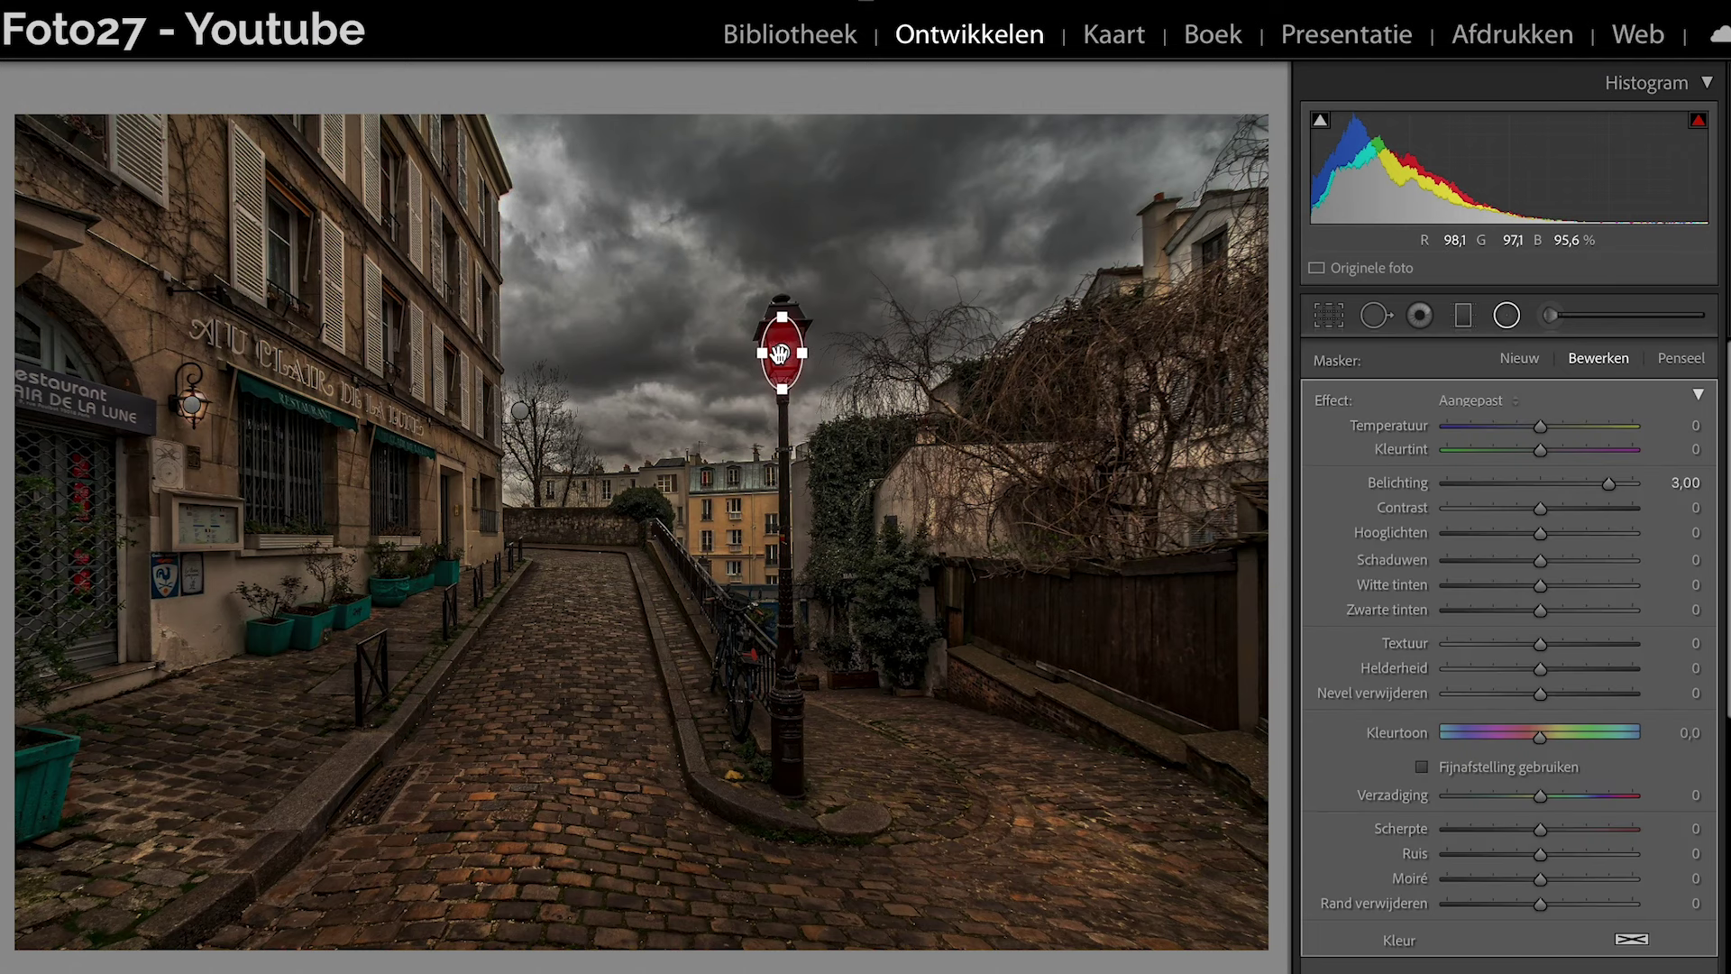
pyautogui.press('z')
pyautogui.moveTo(1065, 531); pyautogui.dragTo(305, 469)
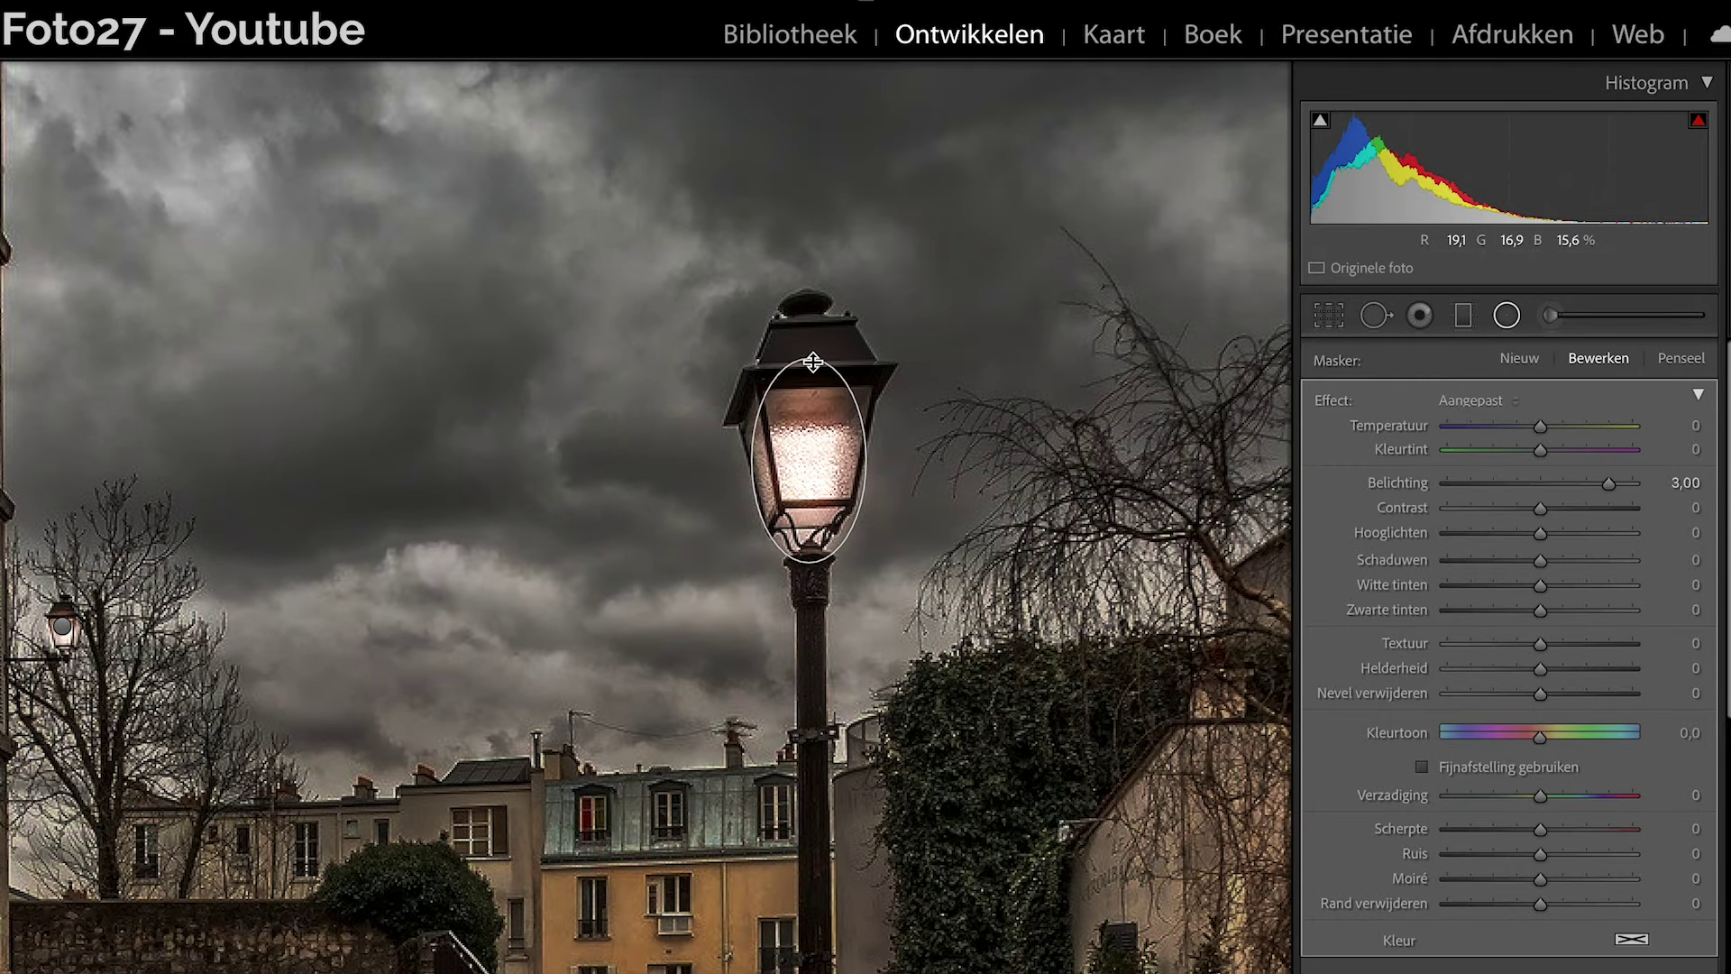
pyautogui.moveTo(813, 361); pyautogui.dragTo(821, 381)
pyautogui.moveTo(871, 457); pyautogui.dragTo(827, 452)
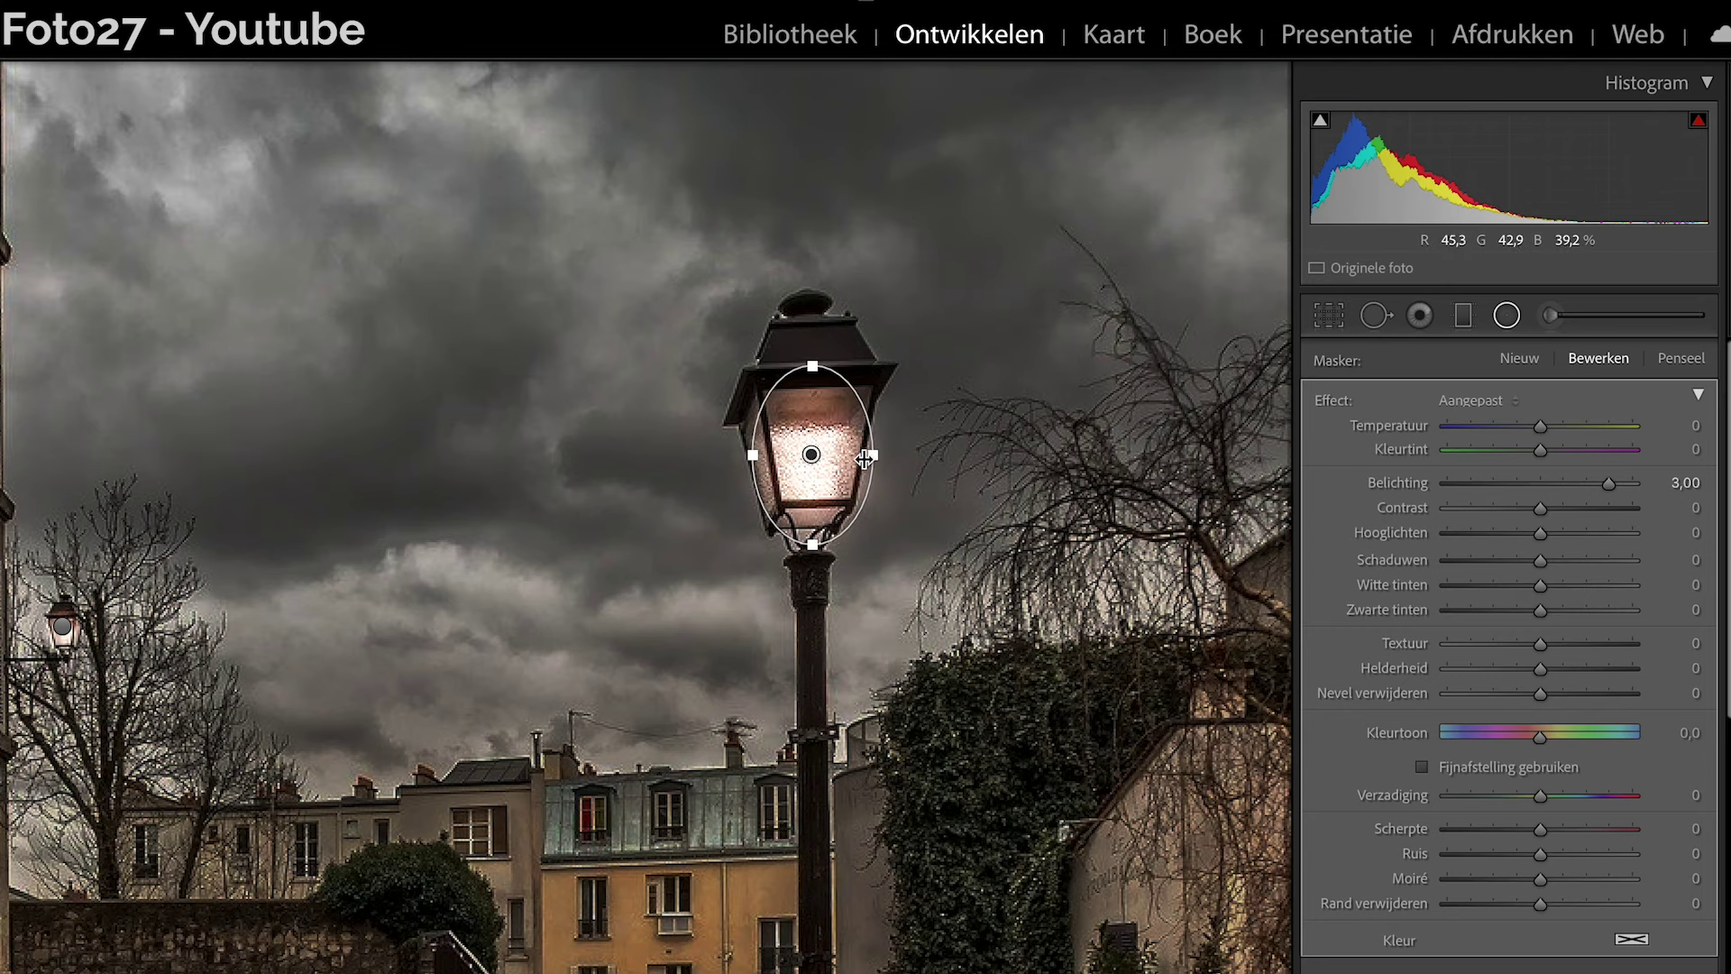
# Tighten the wall lamp's glow around its lantern and close the radial filters.
pyautogui.hscroll(-2, 587, 622)
pyautogui.hscroll(-10, 473, 622)
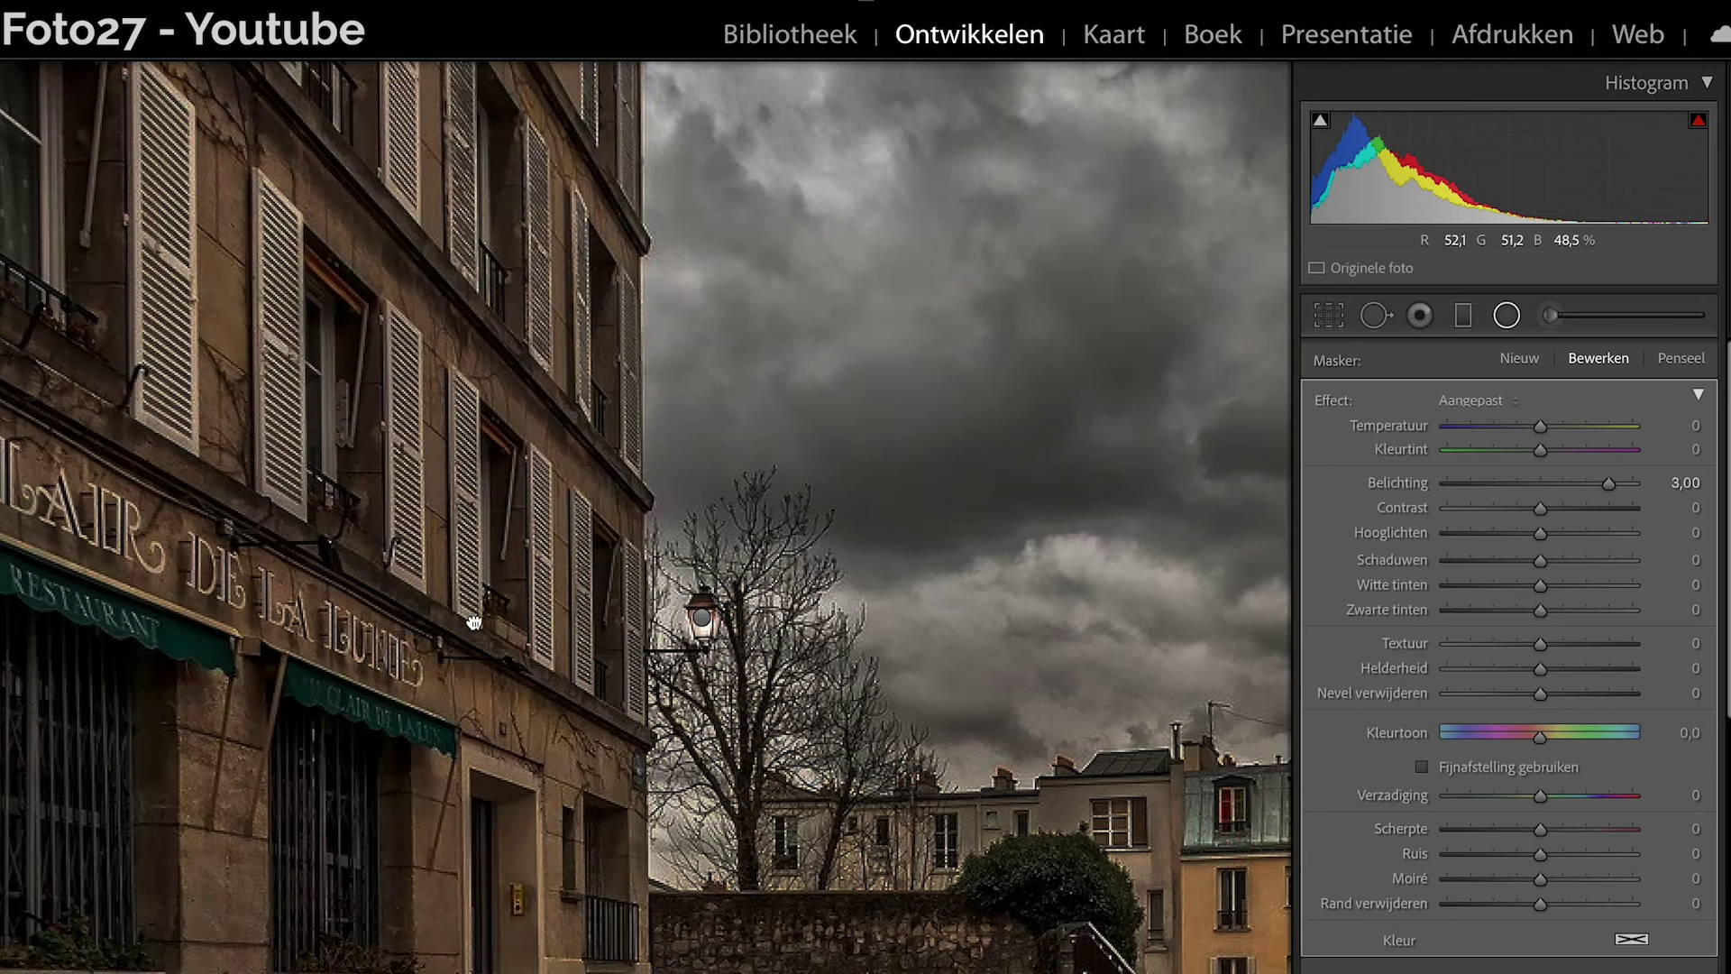
pyautogui.hscroll(-10, 473, 623)
pyautogui.hscroll(-2, 503, 568)
pyautogui.moveTo(595, 663); pyautogui.dragTo(564, 616)
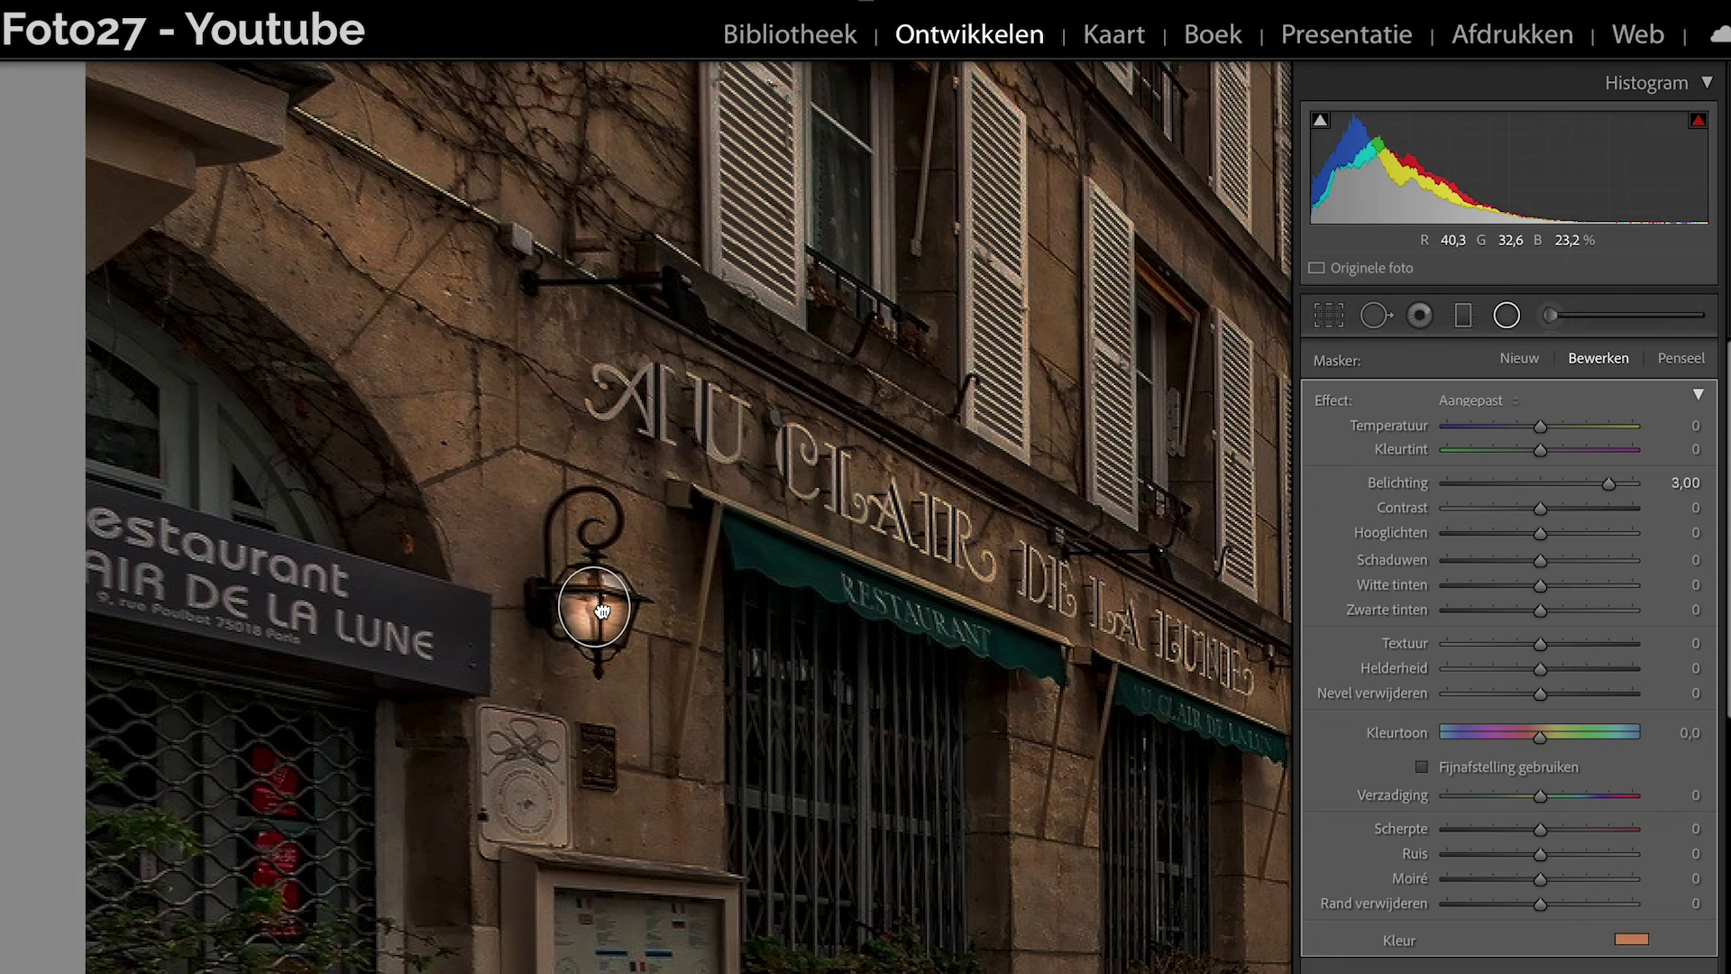
pyautogui.hscroll(3, 712, 657)
pyautogui.hscroll(5, 606, 692)
pyautogui.hscroll(3, 812, 631)
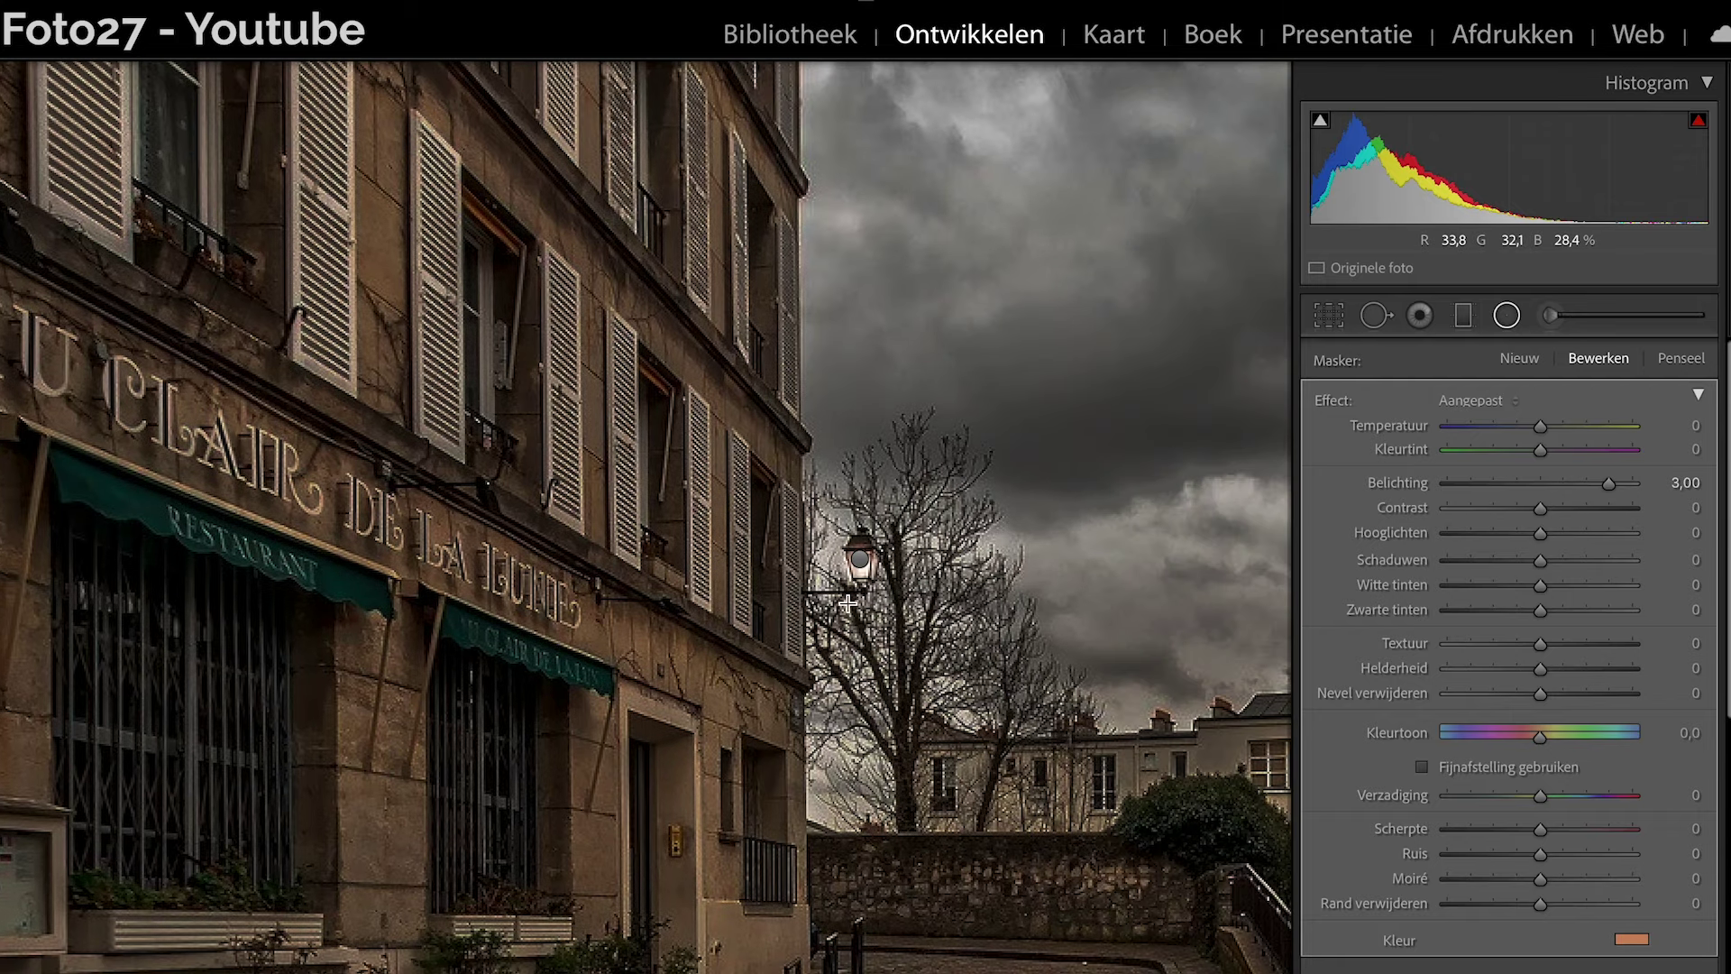
pyautogui.moveTo(861, 559)
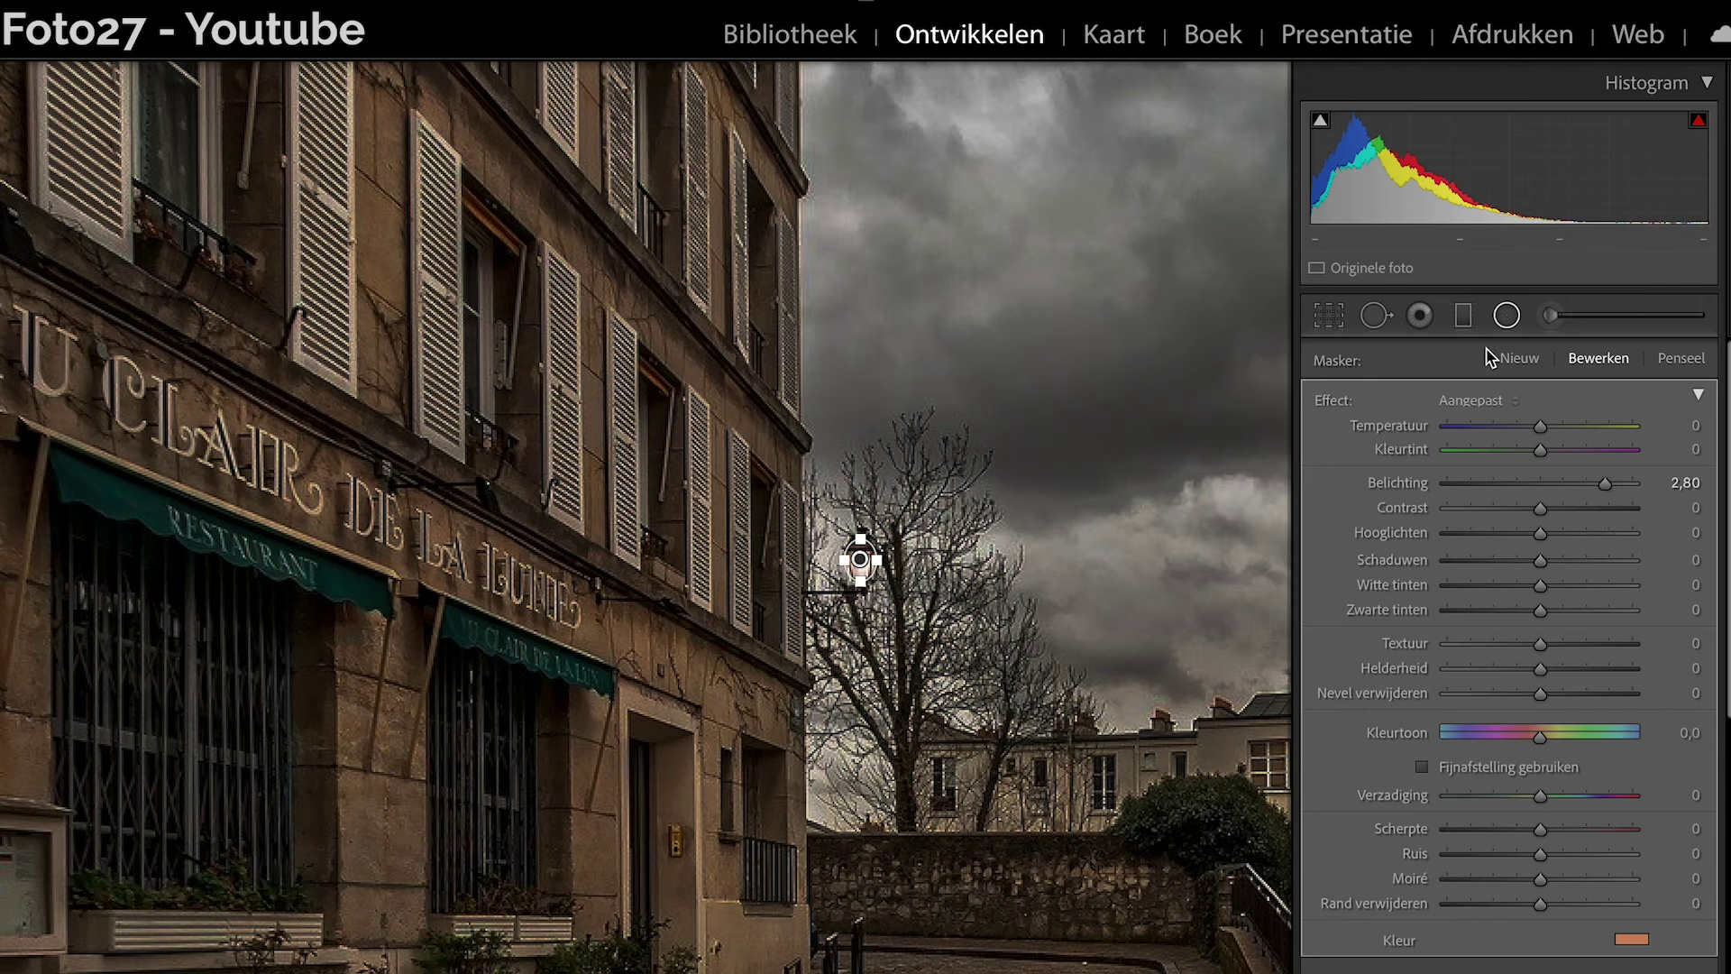
pyautogui.click(1508, 315)
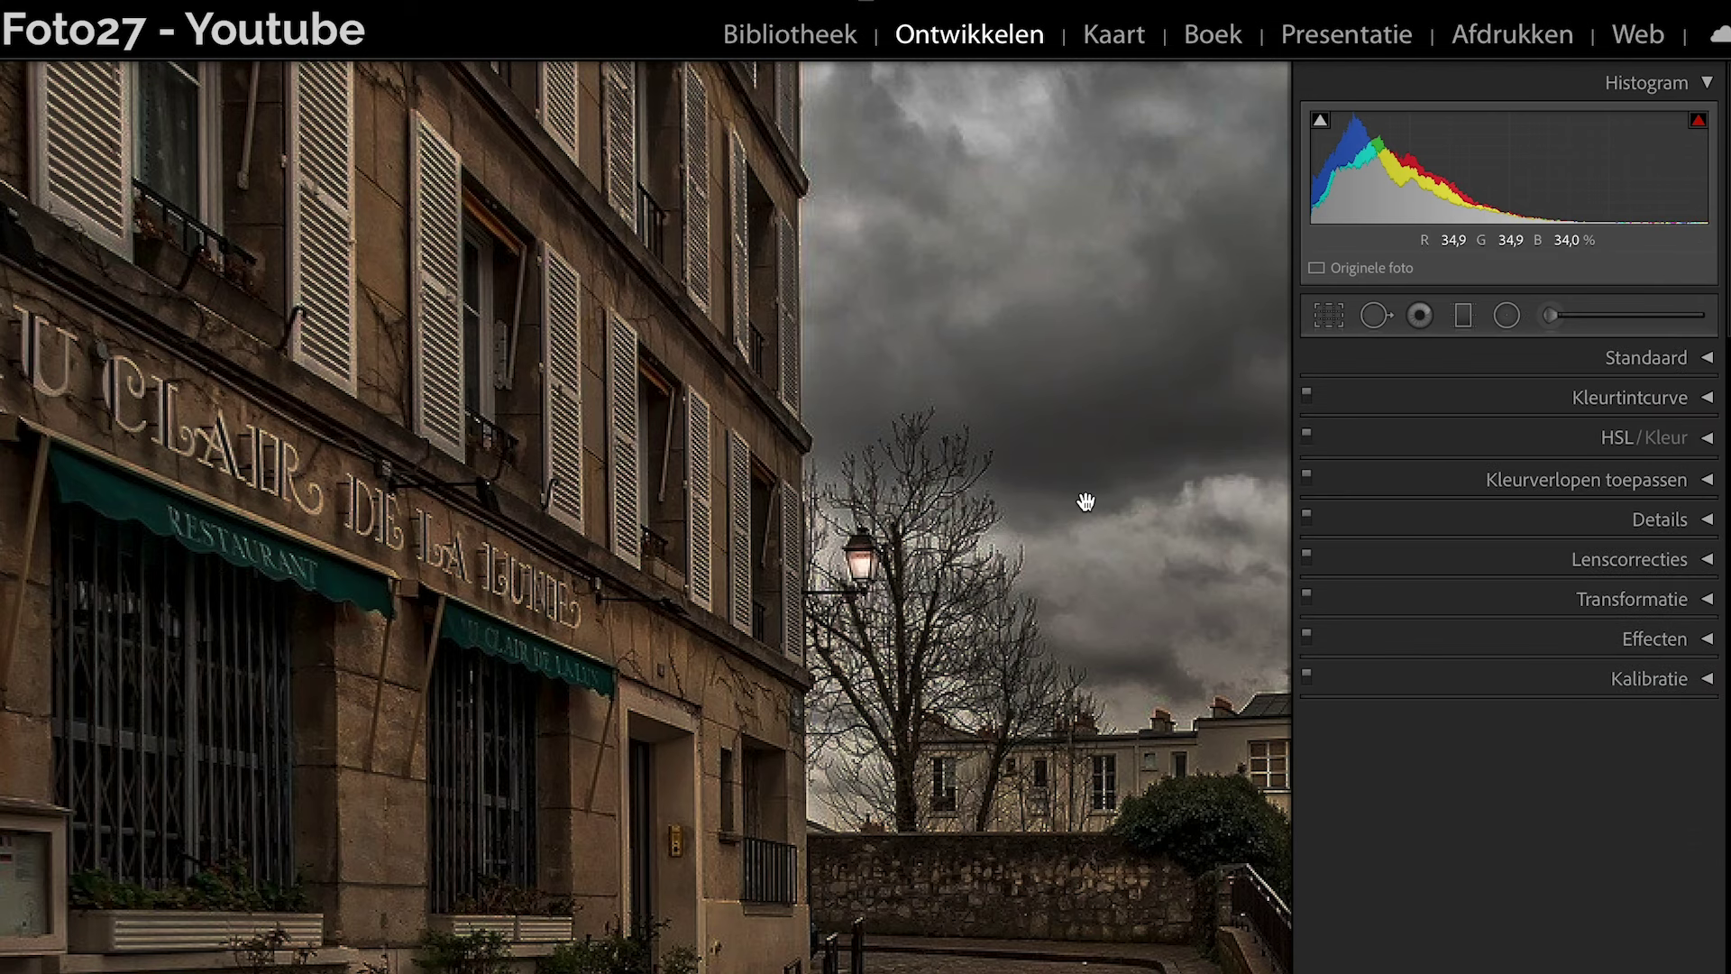